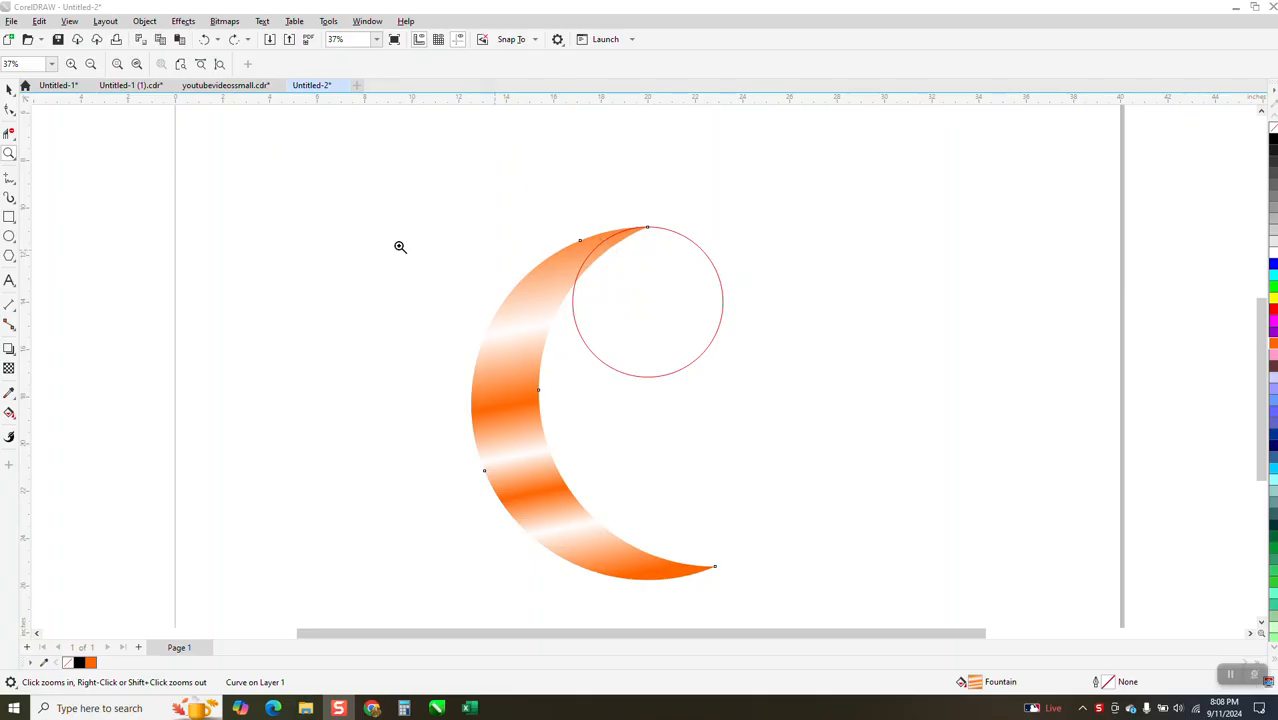
key("space")
left_click(515, 357)
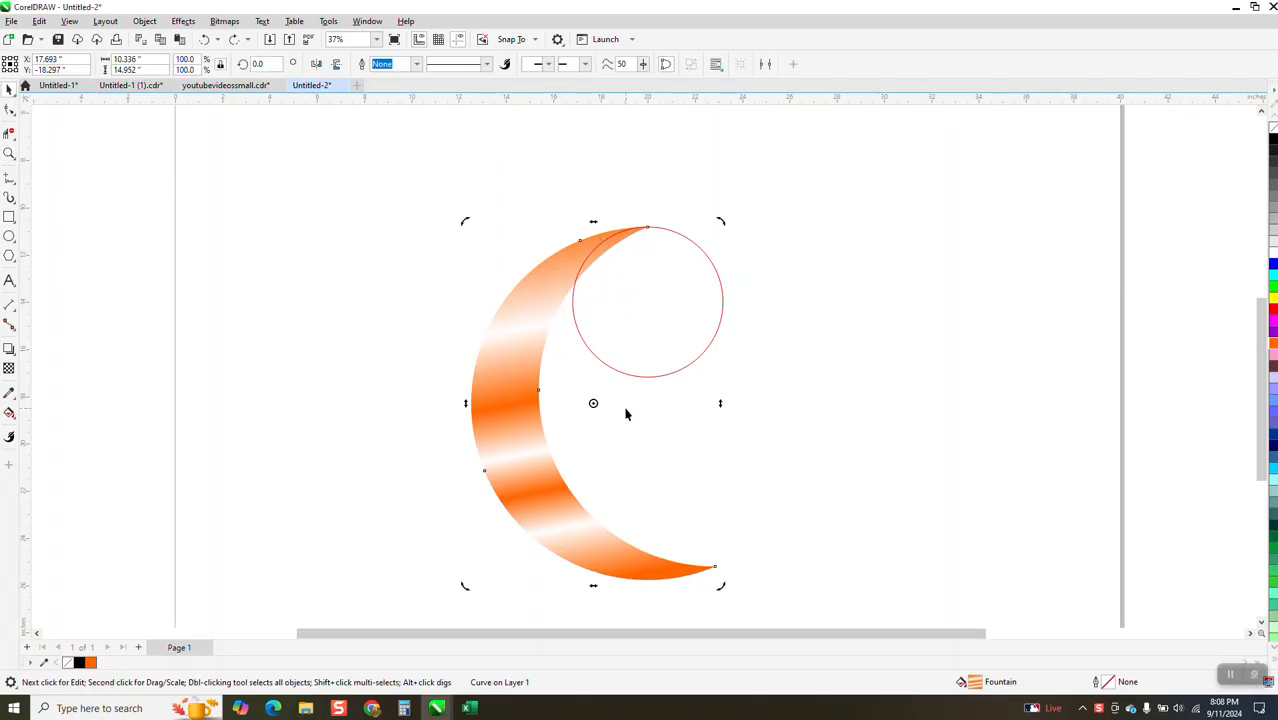
left_click_drag(525, 379, 308, 381)
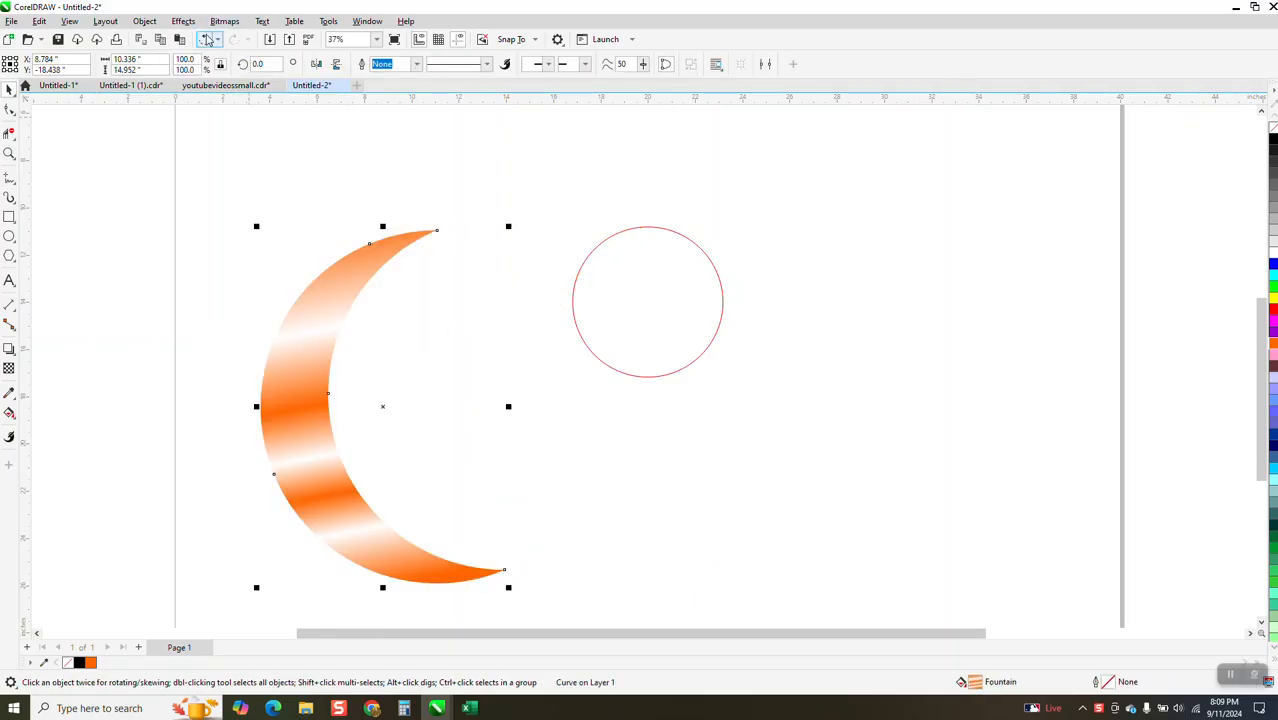
left_click(204, 39)
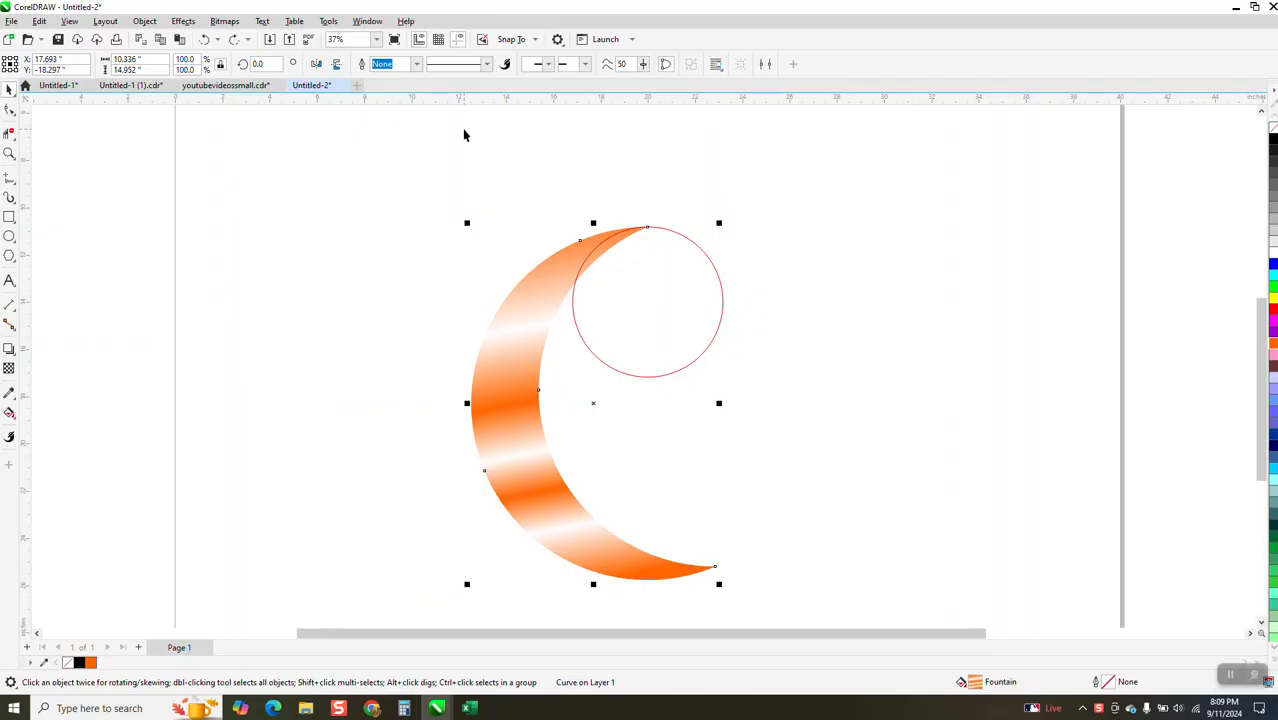
- Try duplicating the striped orange crescent and offsetting the copy up over the small circle
key("alt+c")
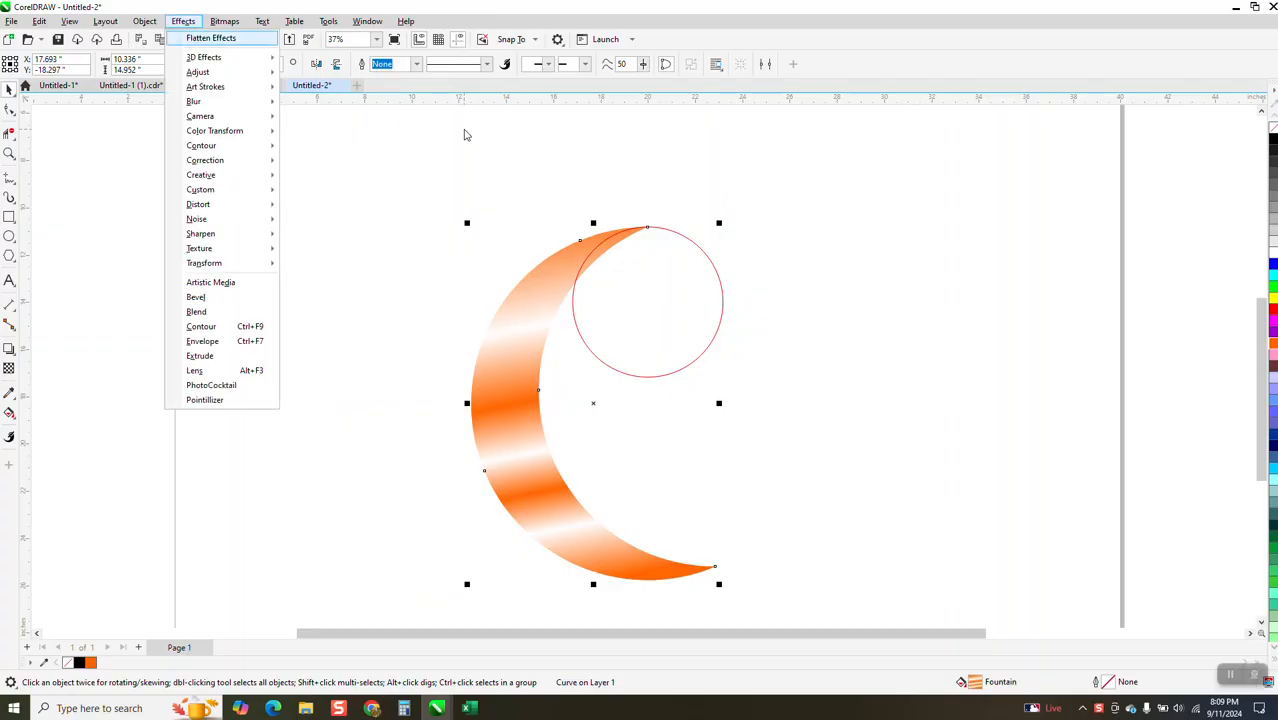
left_click(516, 430)
key("ctrl+c")
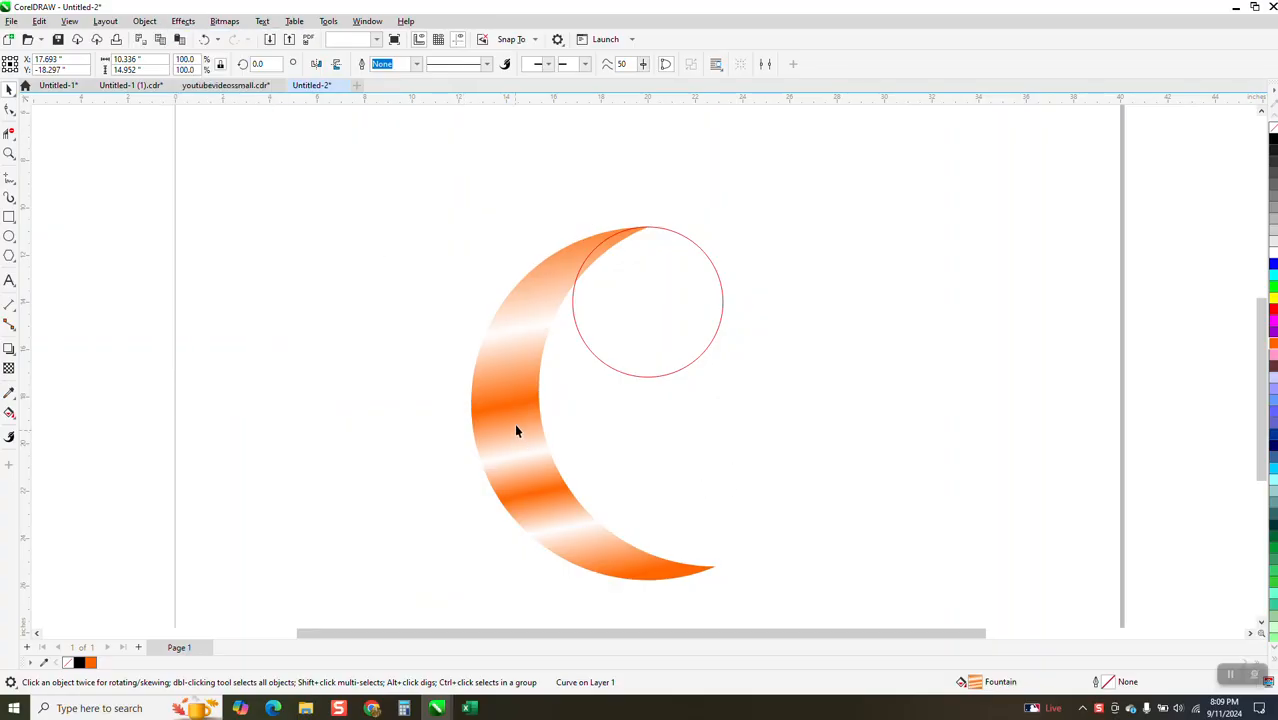
key("ctrl+v")
left_click_drag(592, 405, 635, 326)
left_click_drag(572, 280, 572, 280)
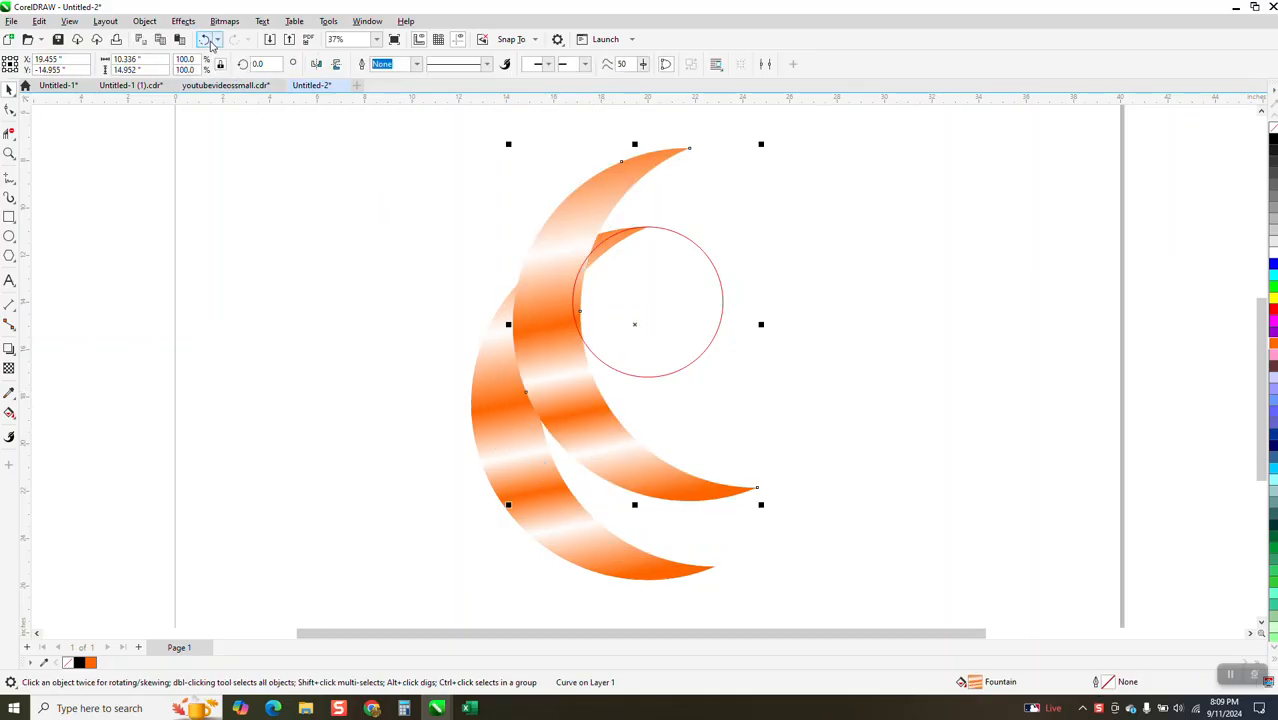
left_click(204, 39)
- Move the striped crescent's rotation centre to the centre of the small circle
left_click(595, 403)
left_click_drag(595, 403, 649, 300)
left_click(518, 329)
left_click(521, 330)
- Try rotating a copy of the crescent by 10 degrees about the small circle's centre
left_click(260, 64)
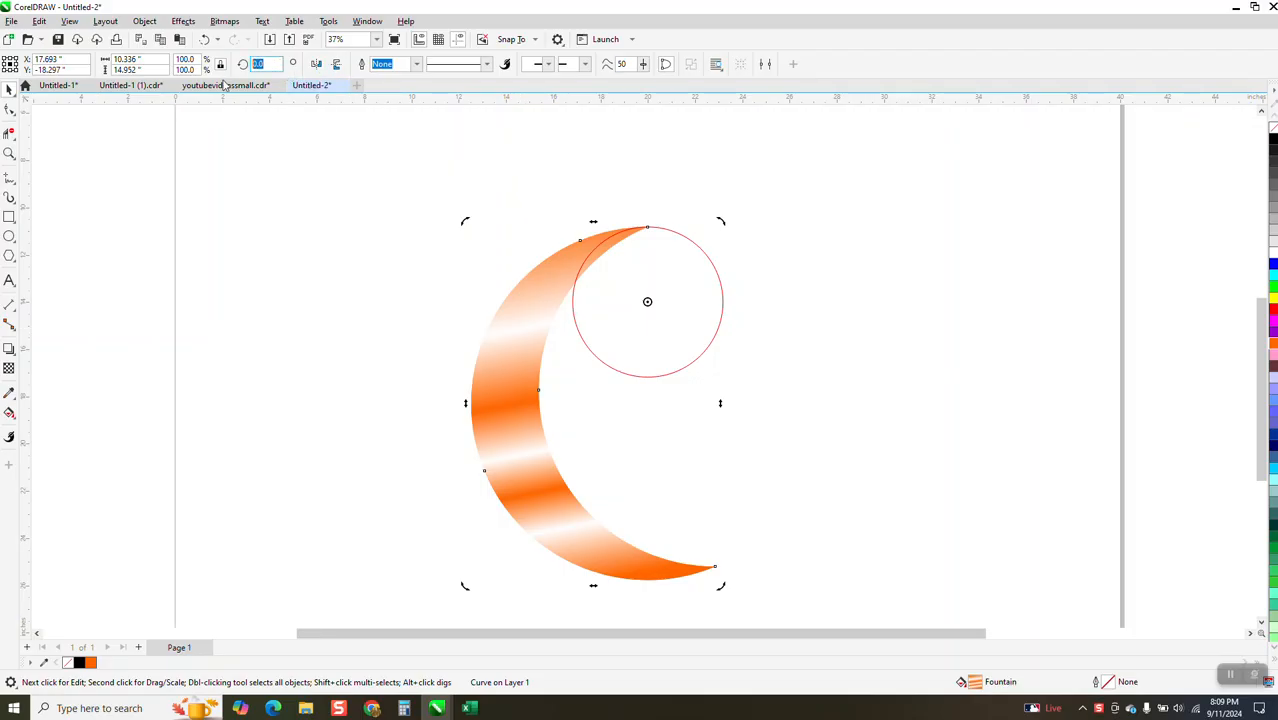
type("10")
key("Return")
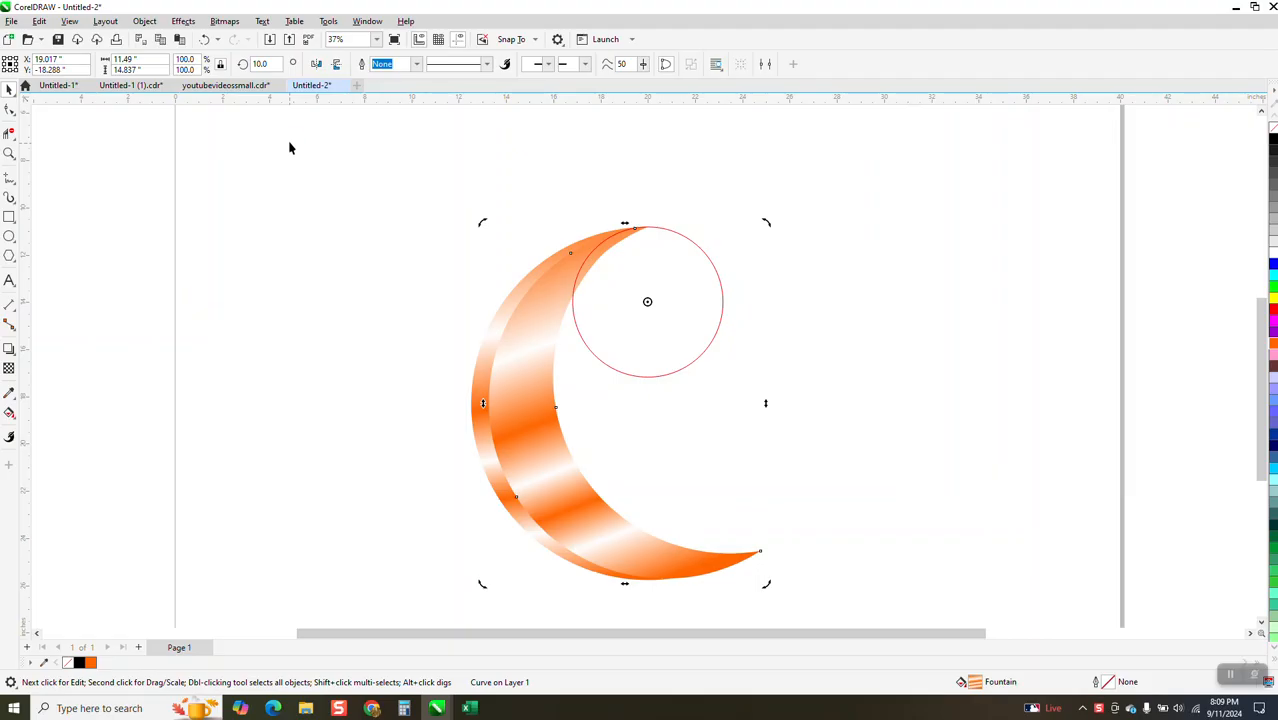
left_click(269, 65)
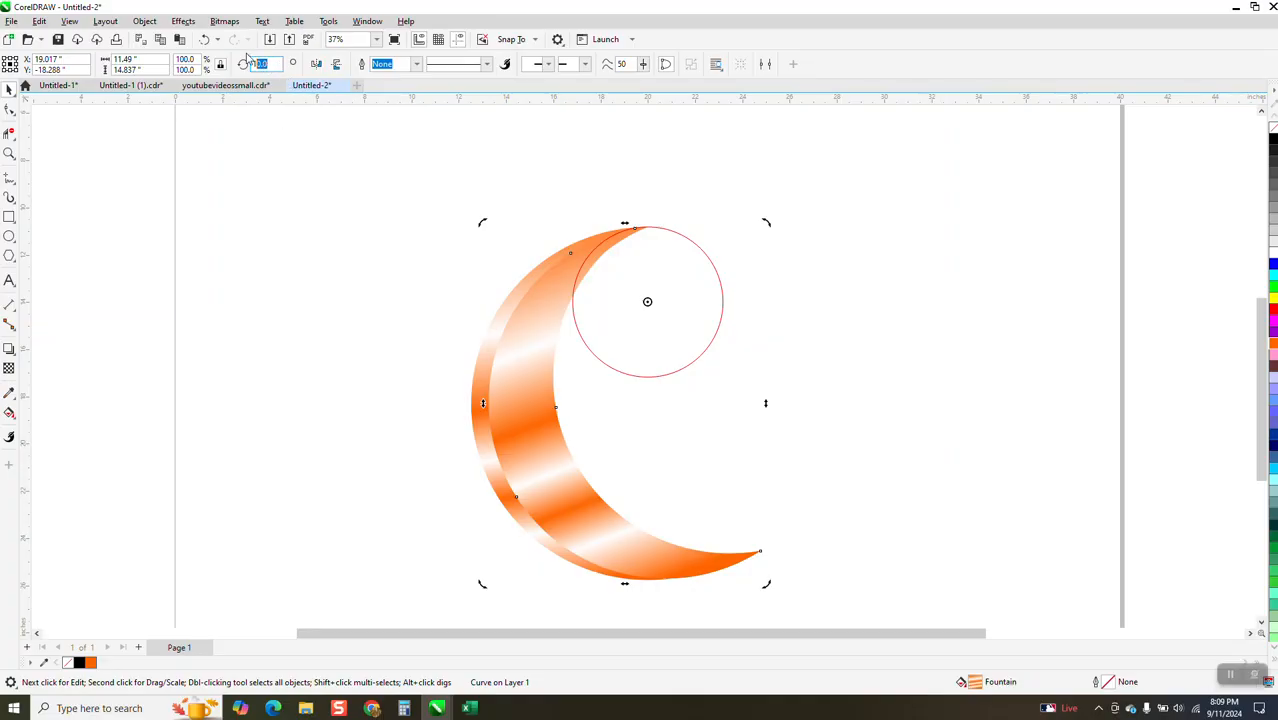
left_click(206, 41)
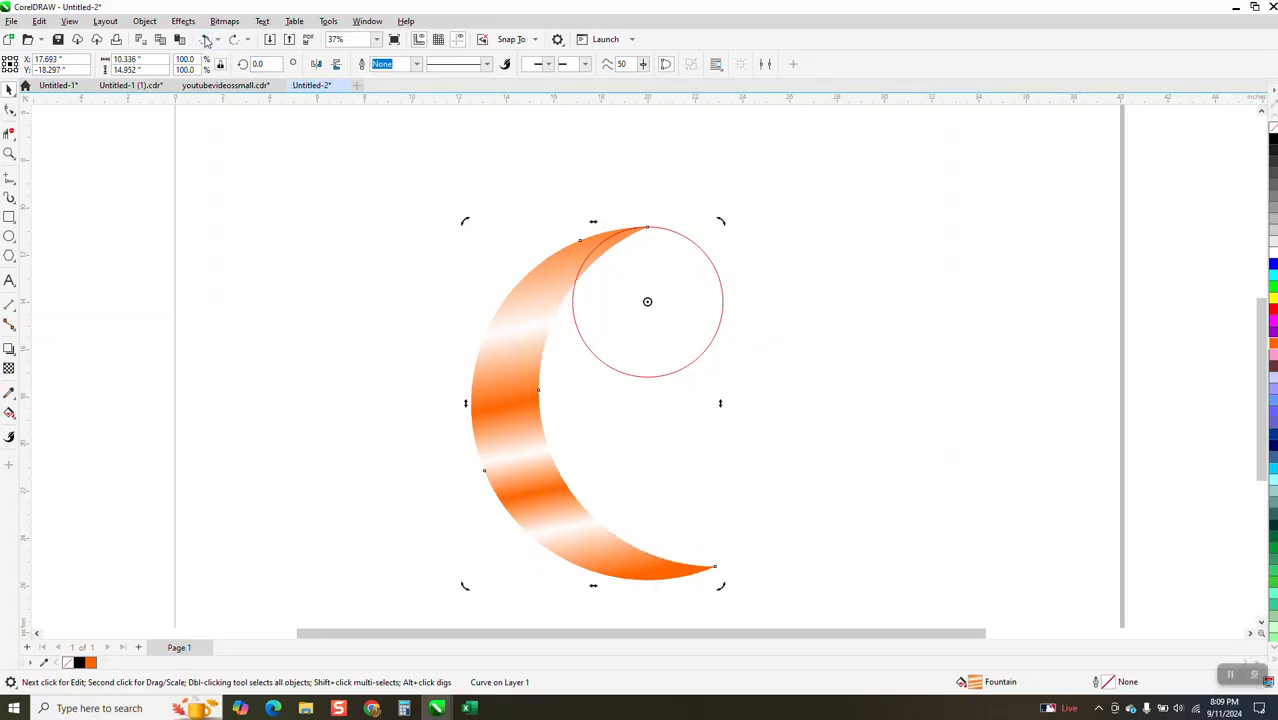
- Make rotated copies of the crescent at 22.5 and 45 degrees about the small circle's centre
left_click_drag(269, 64, 228, 82)
type("-10")
key("Return")
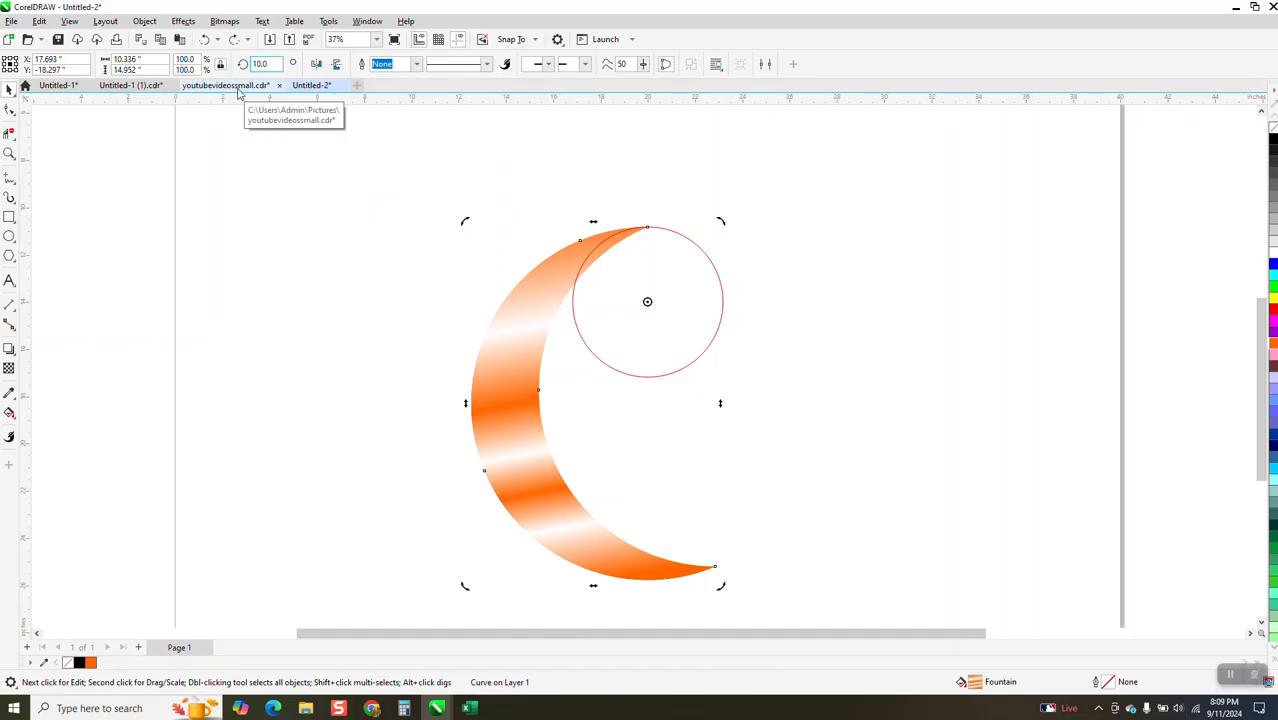
left_click_drag(268, 64, 240, 81)
type("22.5")
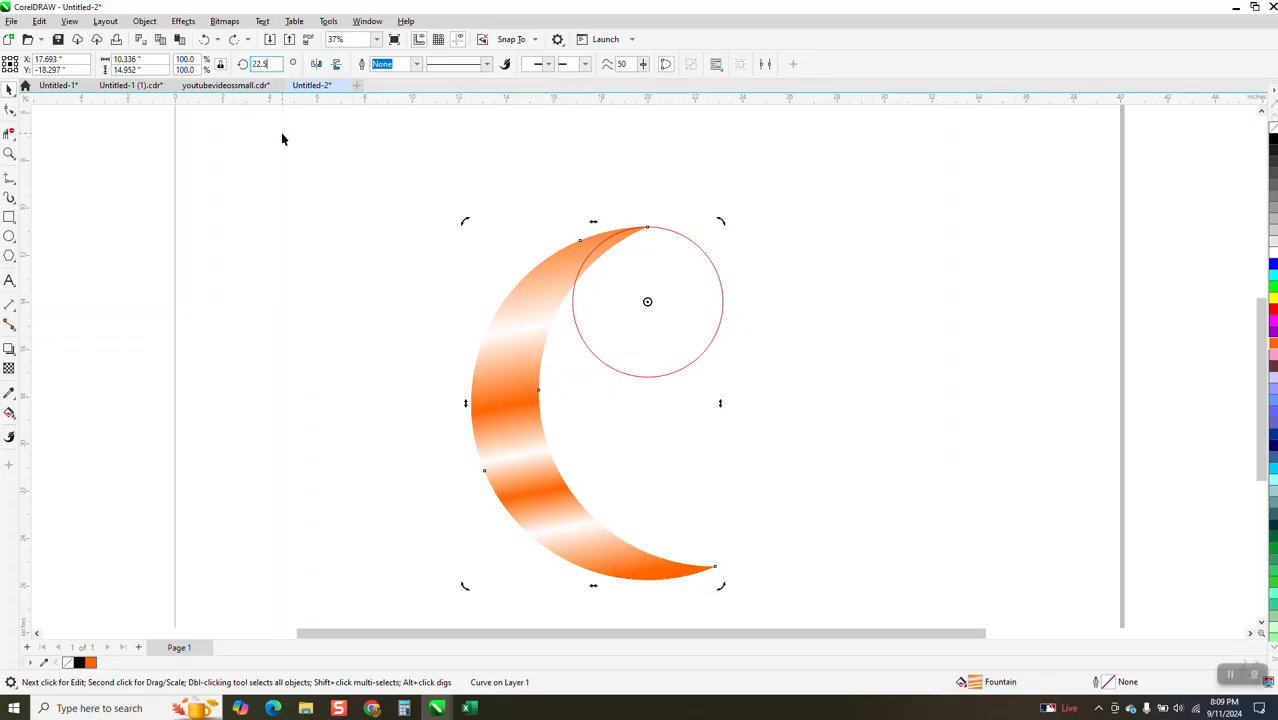
key("Return")
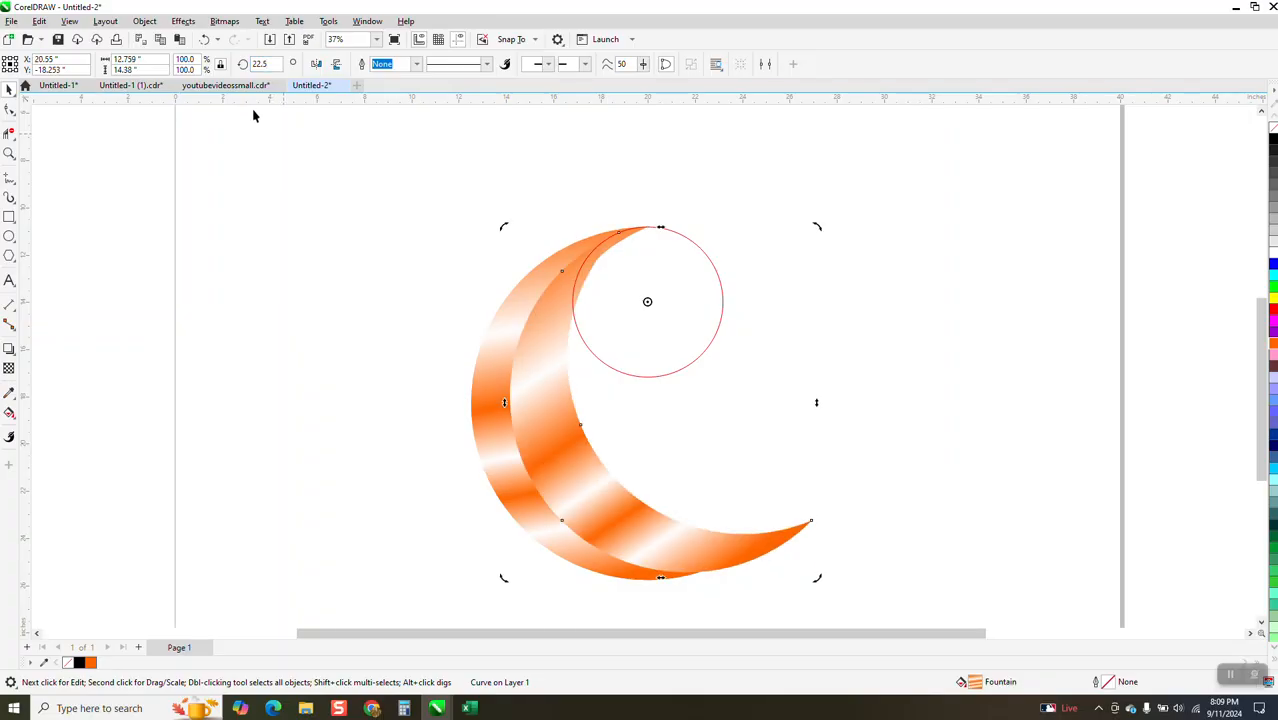
left_click_drag(274, 65, 210, 85)
type("45")
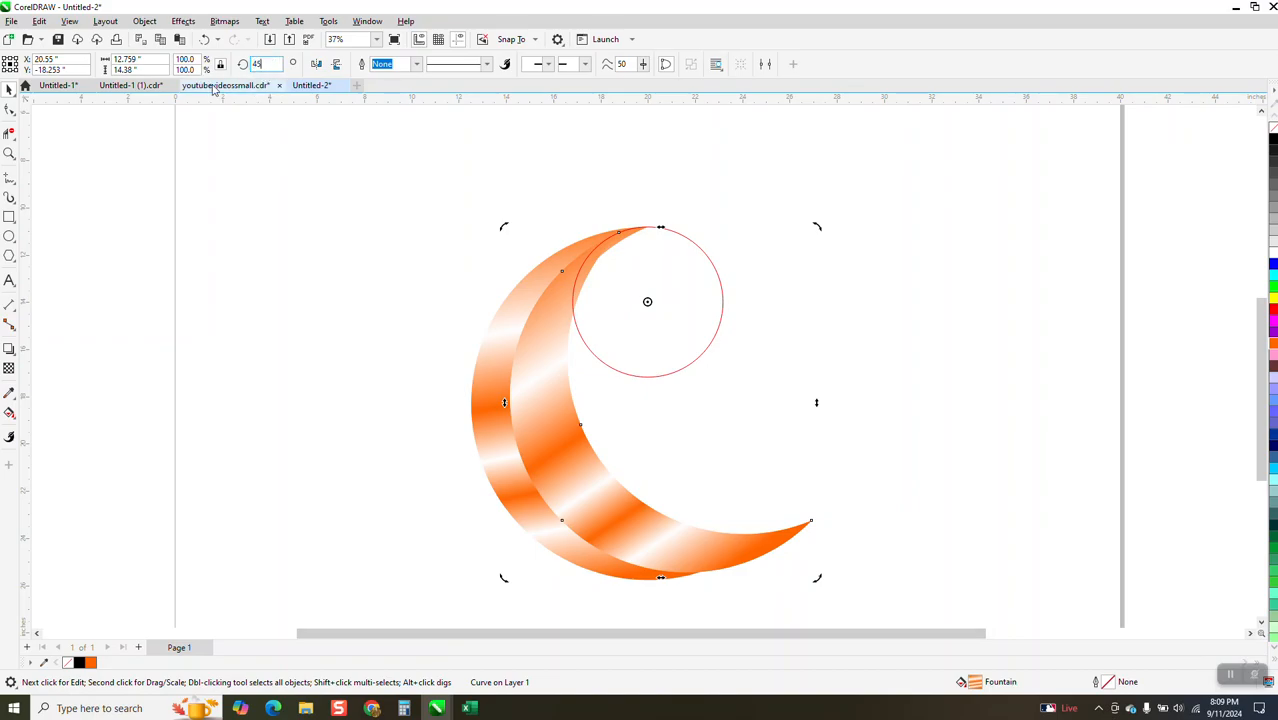
key("Return")
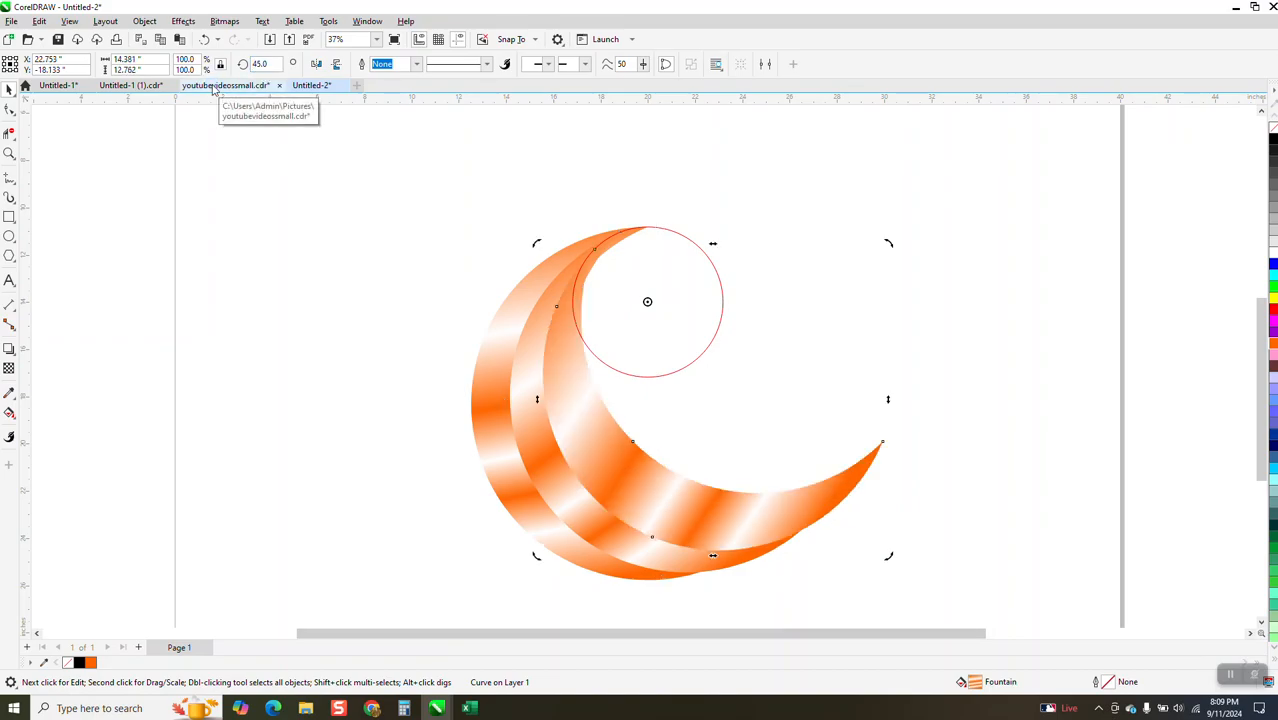
- Repeat the rotated crescent copy until the crescents form a full ring around the small circle
key("ctrl+r")
key("ctrl+r")
key("ctrl+r")
key("ctrl+r")
key("ctrl+r")
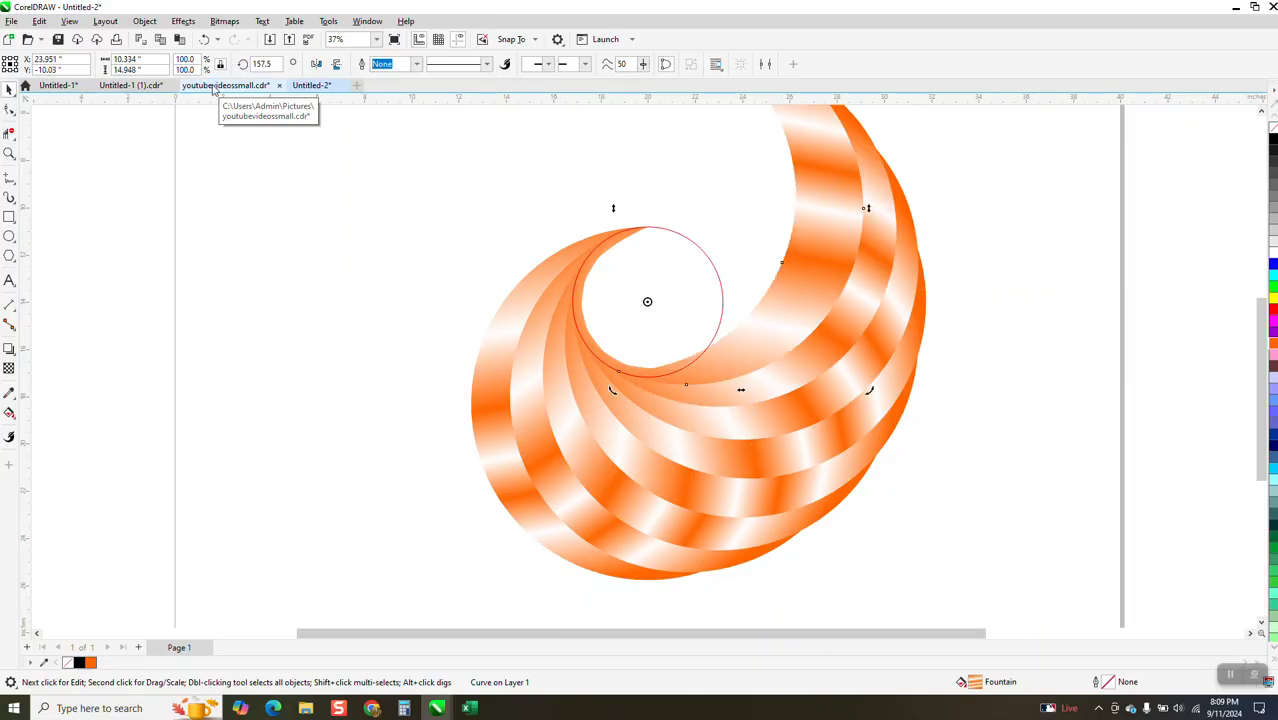
key("ctrl+r")
key("ctrl+r")
key("ctrl+r")
key("ctrl+r")
key("ctrl+r")
key("ctrl+r")
key("ctrl+r")
key("ctrl+r")
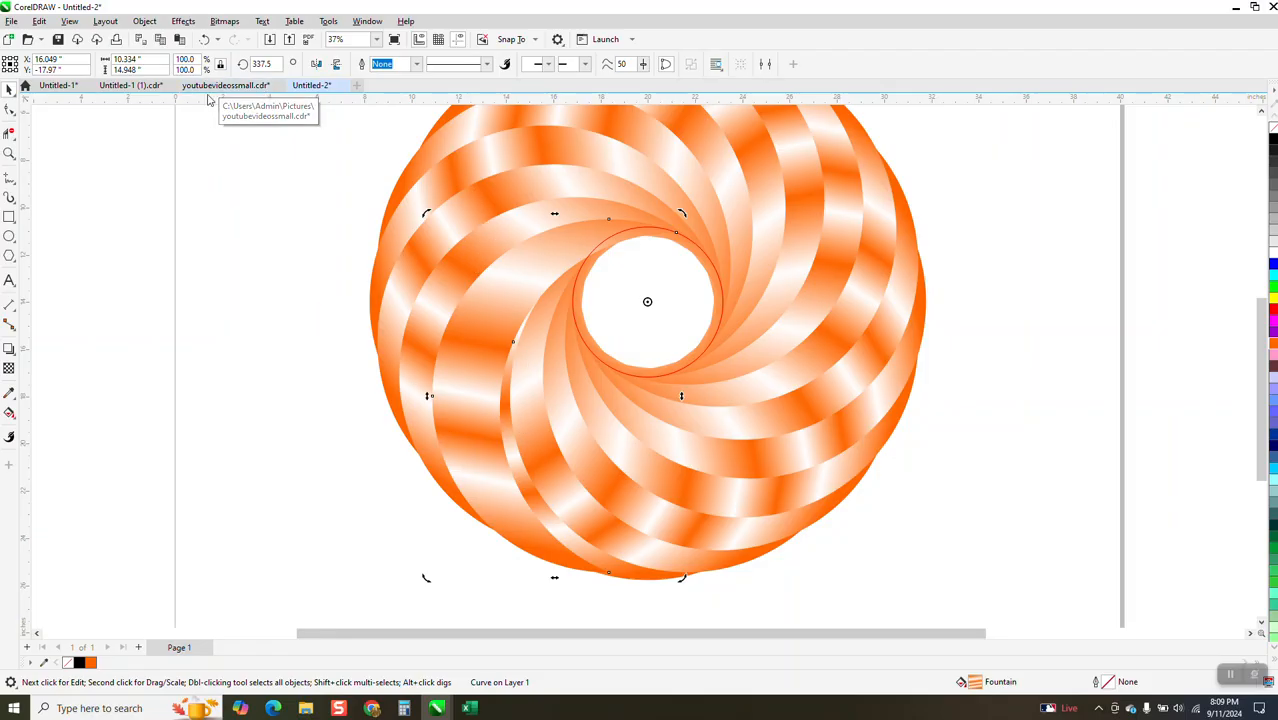
- Undo all the rotated copies back to the single original crescent
left_click(205, 39)
left_click(206, 39)
left_click(206, 39)
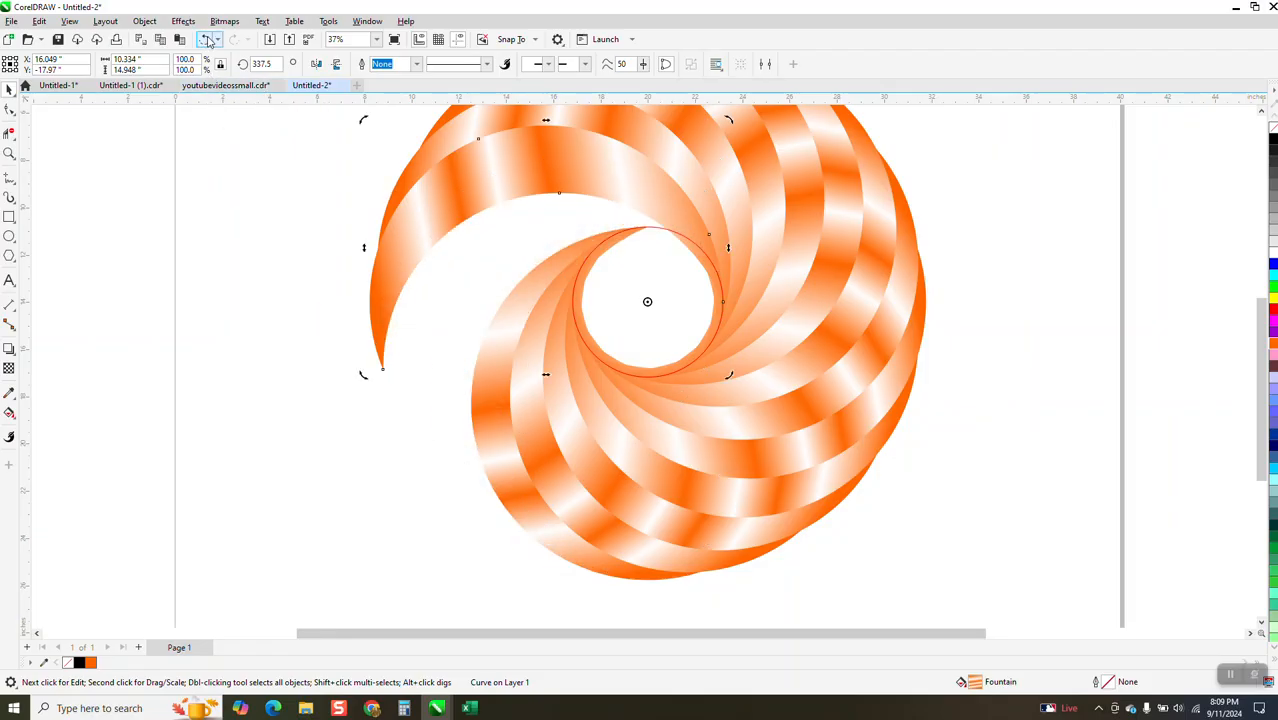
left_click(207, 39)
left_click(209, 39)
left_click(212, 40)
left_click(213, 41)
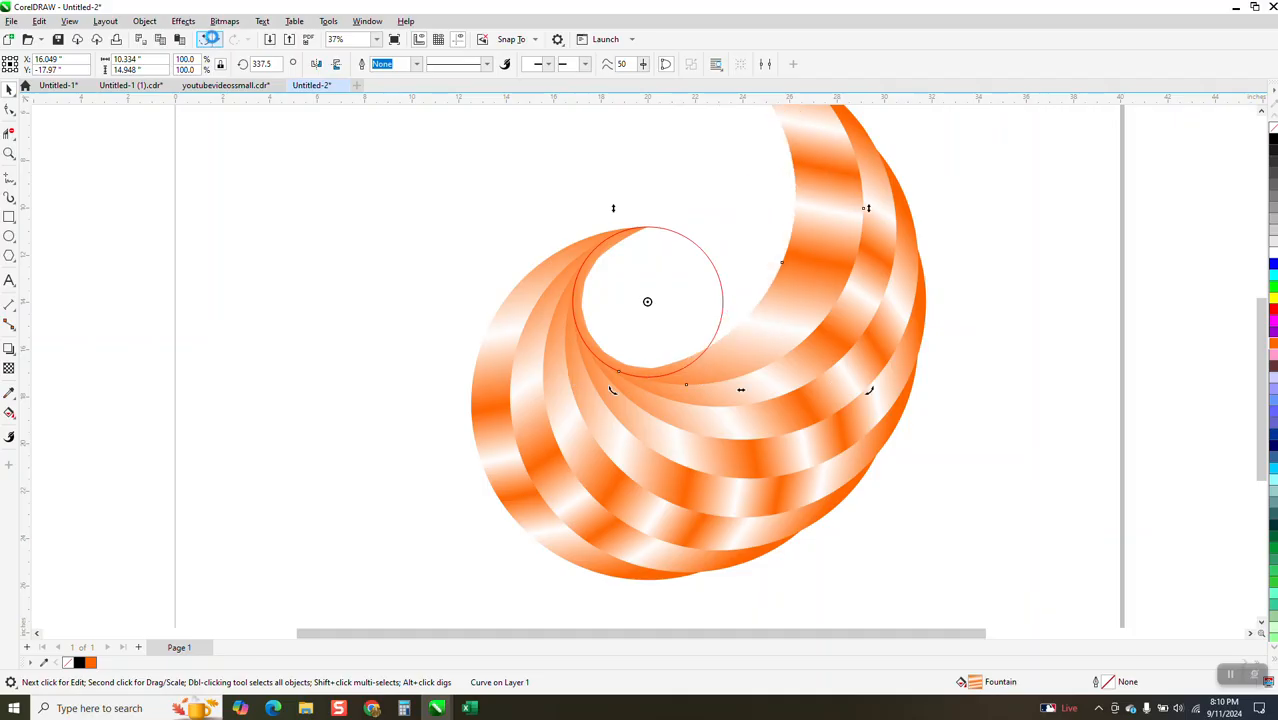
left_click(214, 42)
left_click(215, 43)
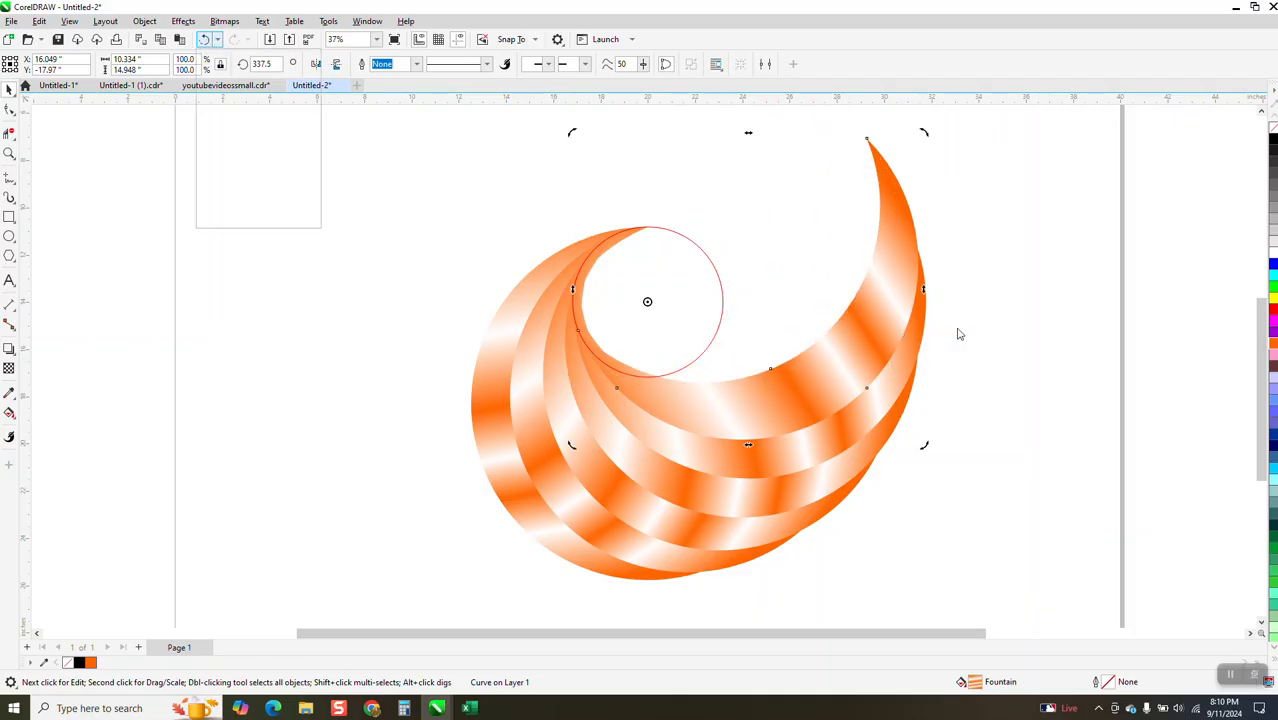
key("ctrl+z")
key("ctrl+z")
key("ctrl+z")
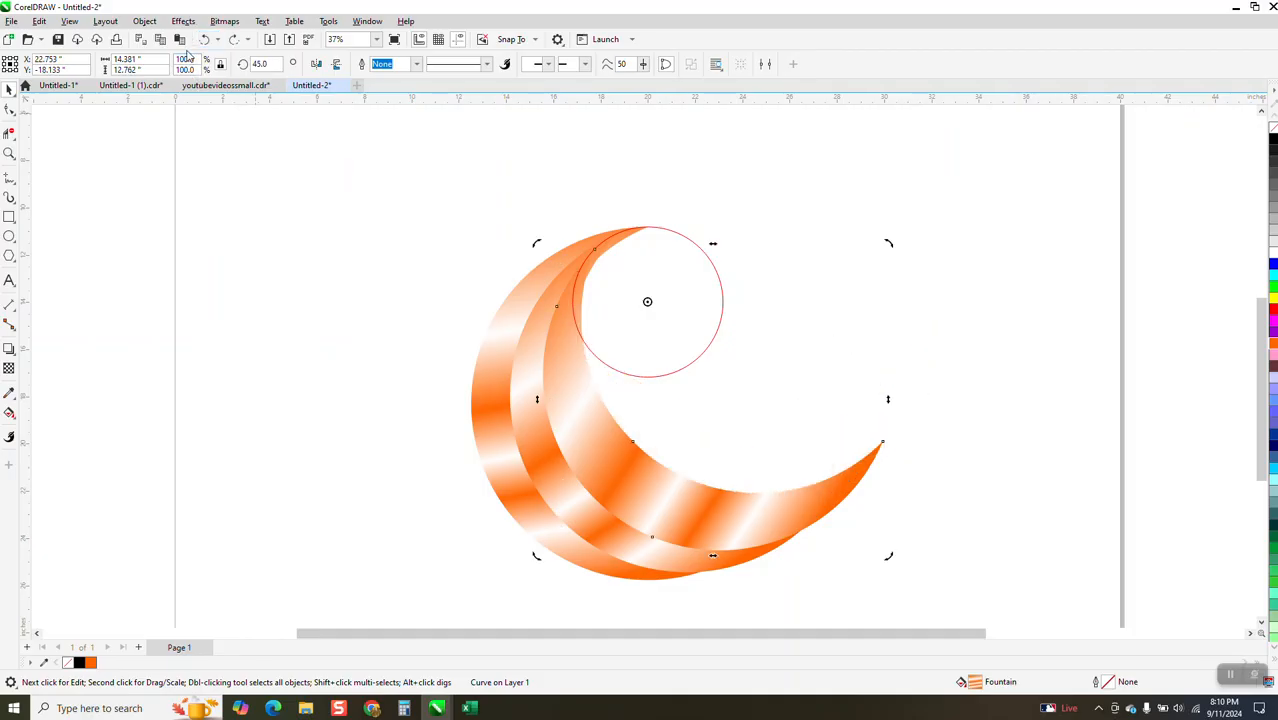
left_click(205, 40)
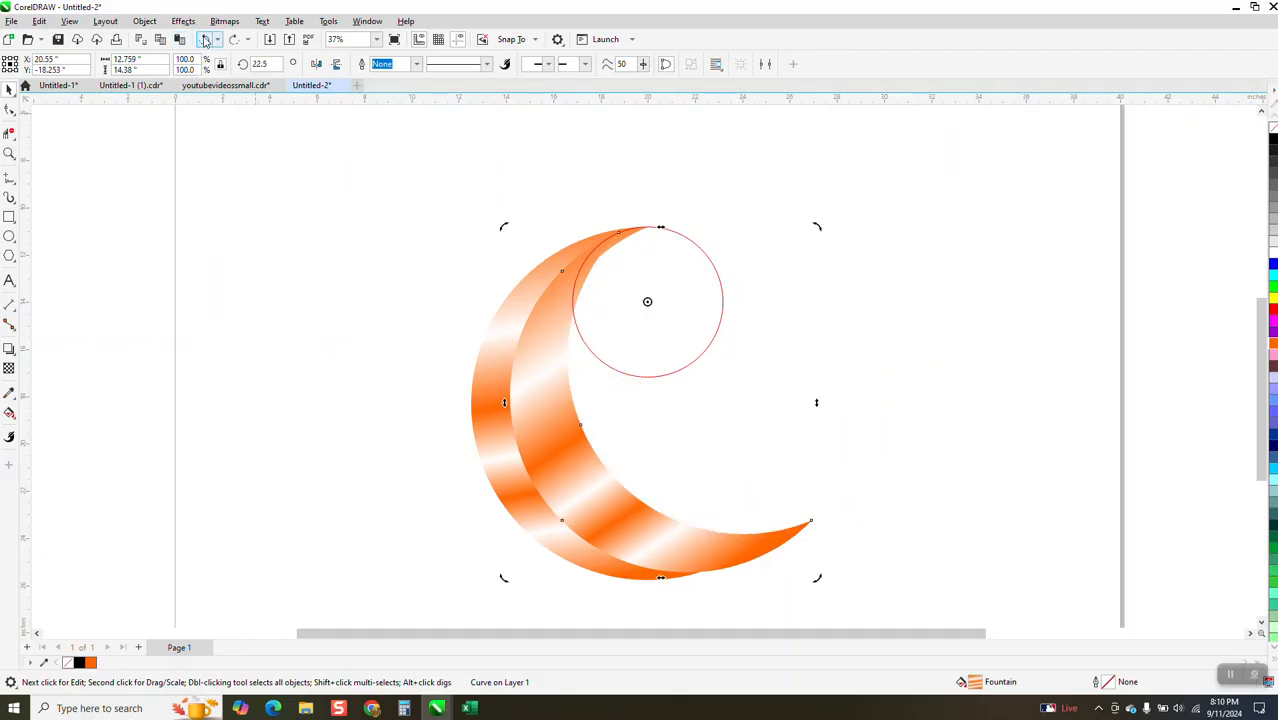
left_click(205, 40)
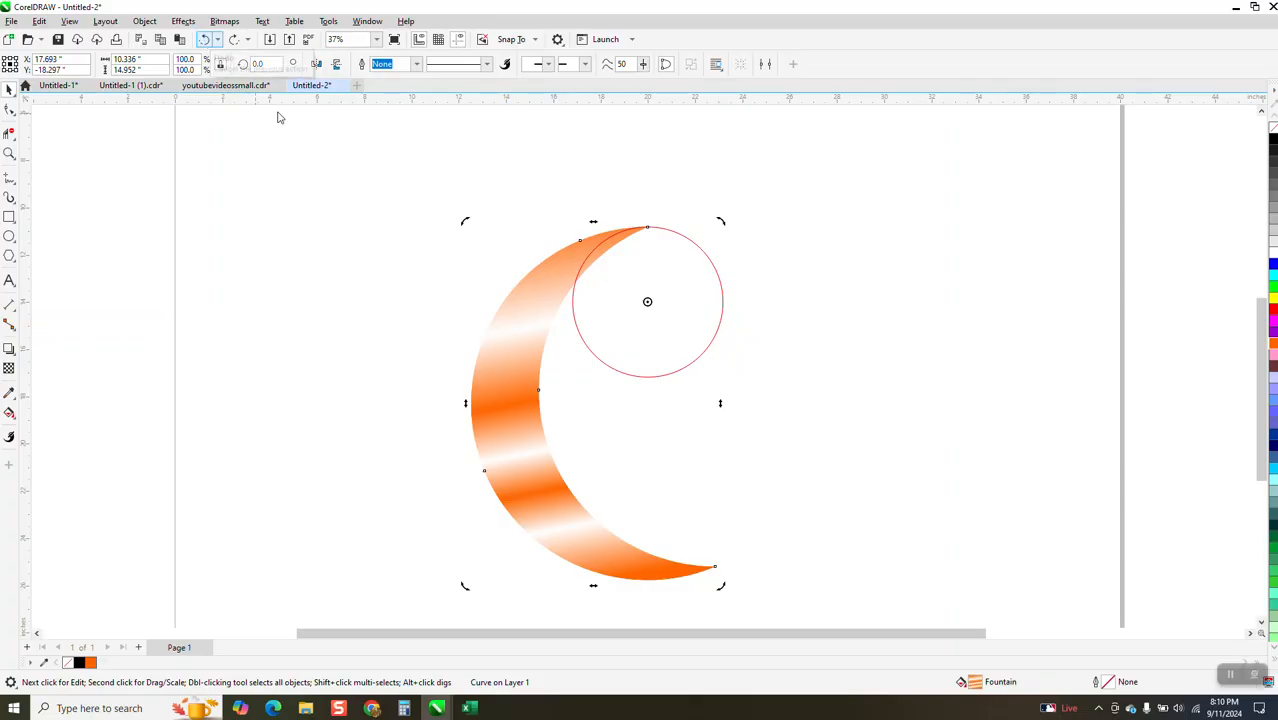
- Delete the striped orange crescent
key("Escape")
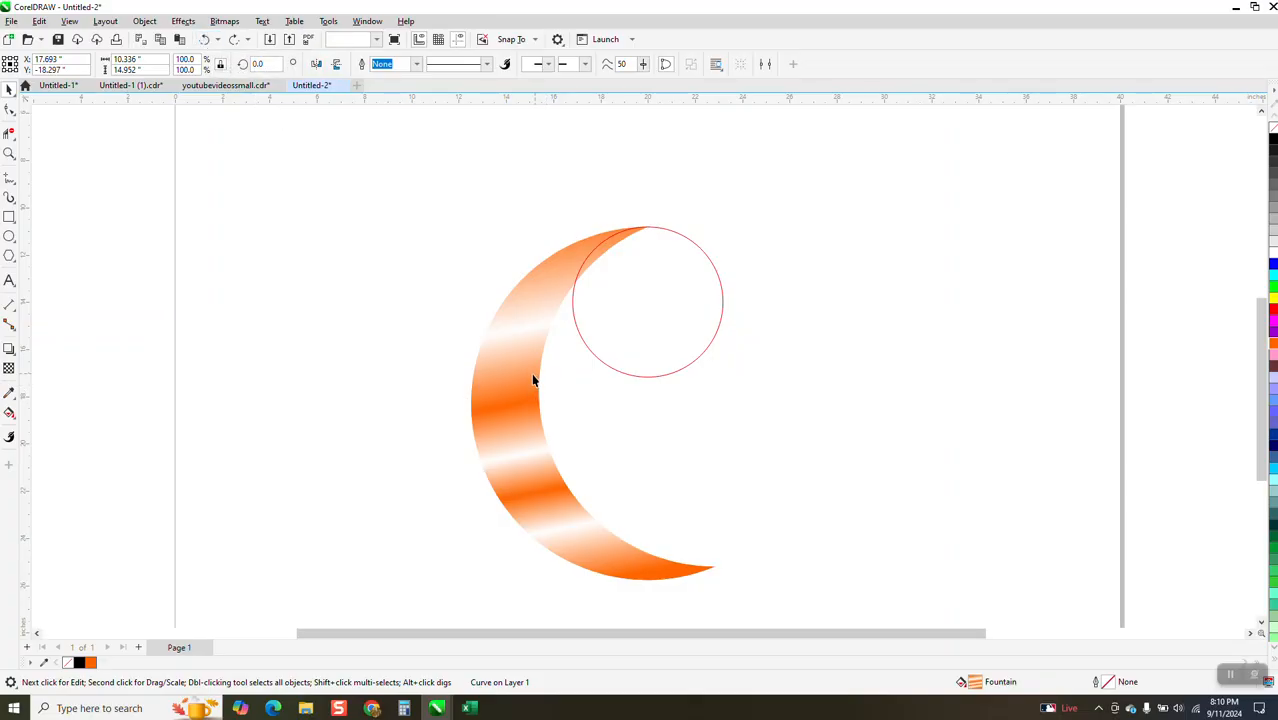
left_click(505, 362)
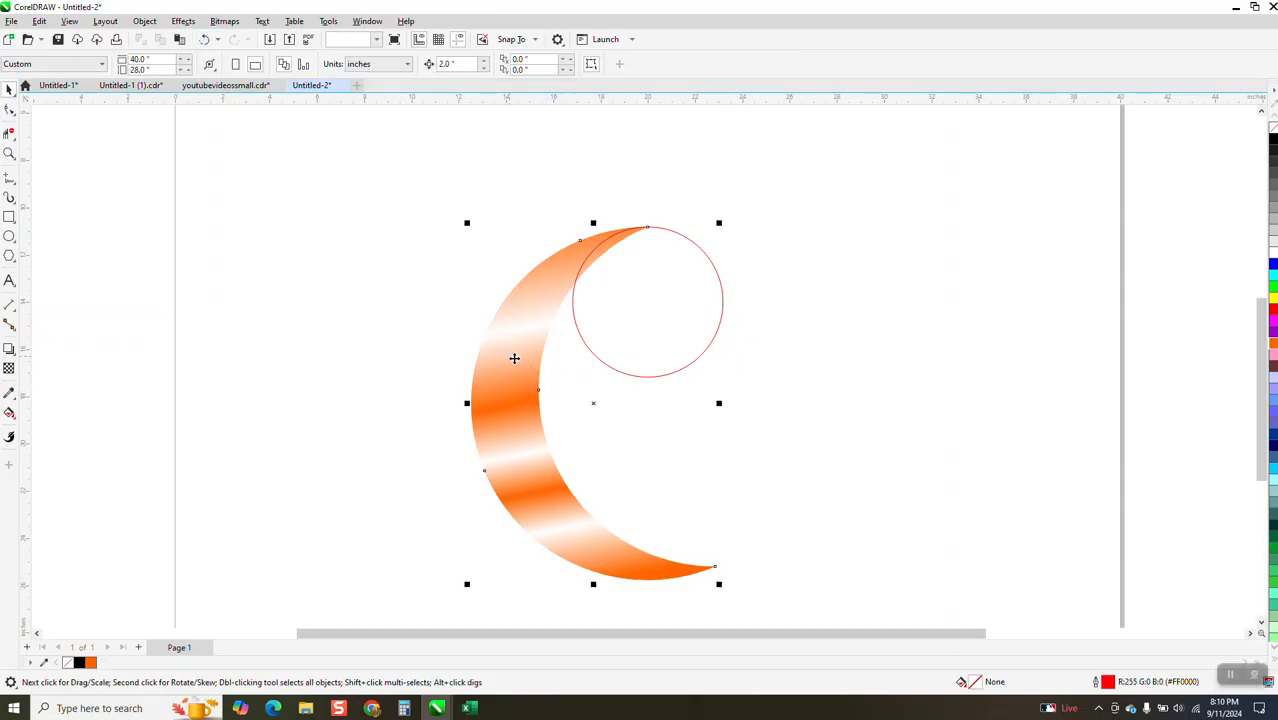
key("Delete")
- Draw a circle about 14.3 inches in diameter beside the small circle
left_click(9, 236)
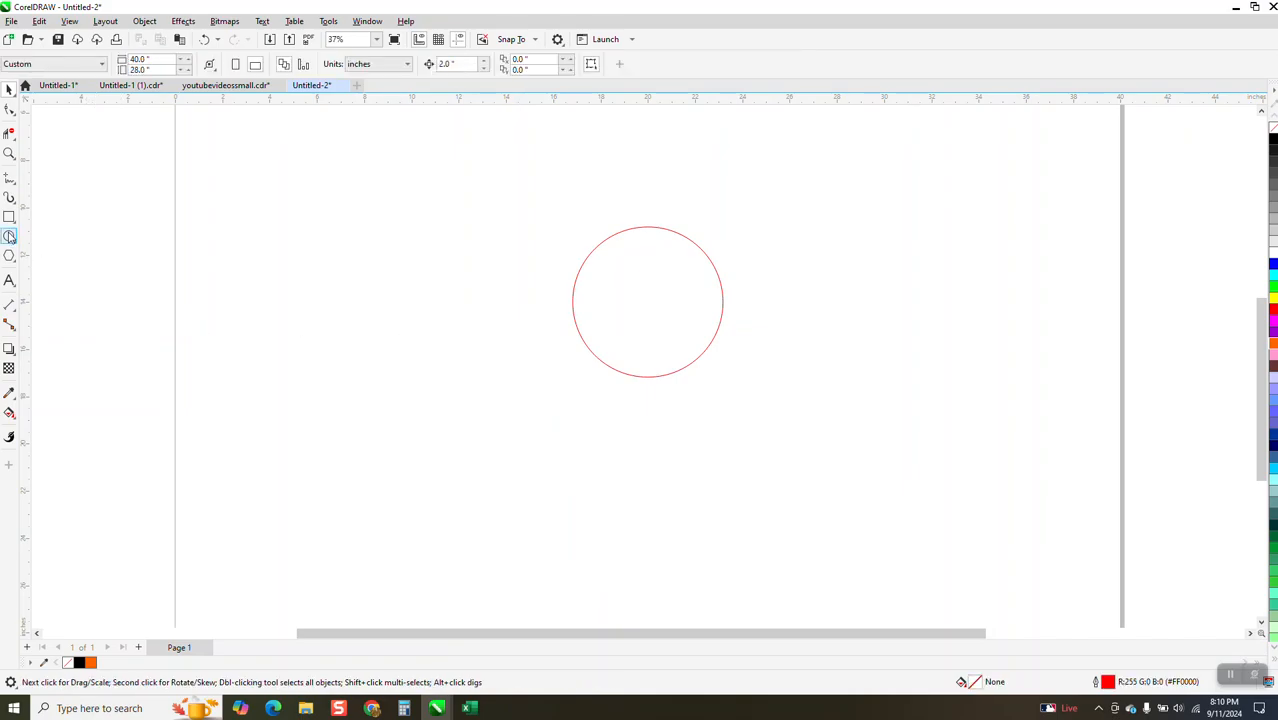
left_click_drag(544, 206, 331, 419)
left_click_drag(245, 510, 208, 545)
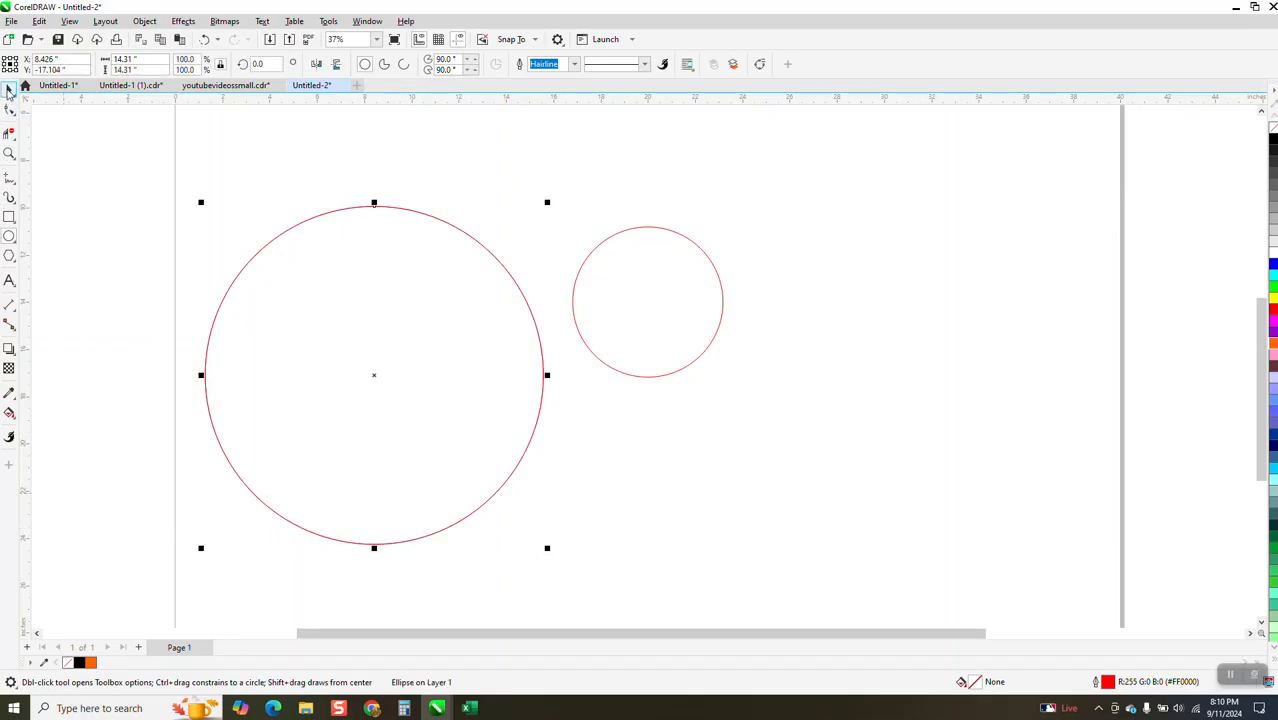
- Set the large circle's rotation centre at its bottom edge and create a copy rotated by 22.5 degrees
key("space")
left_click(375, 375)
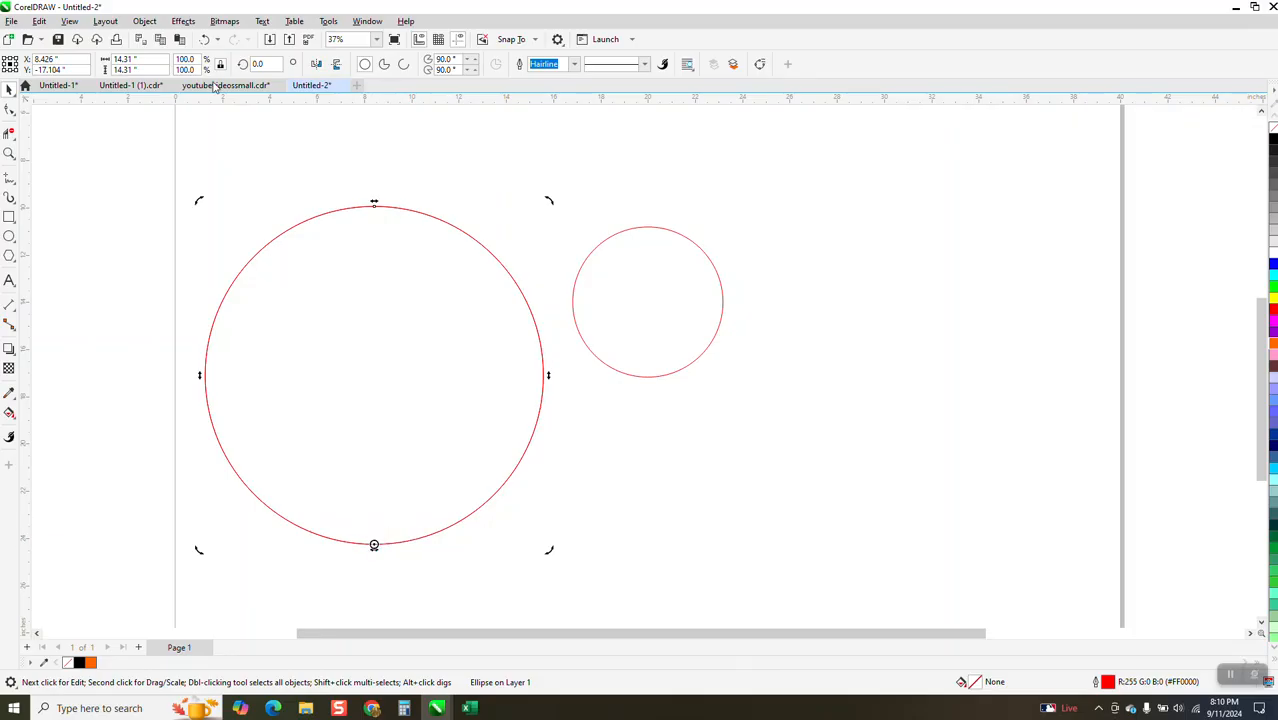
left_click(259, 64)
type("22.5")
key("Return")
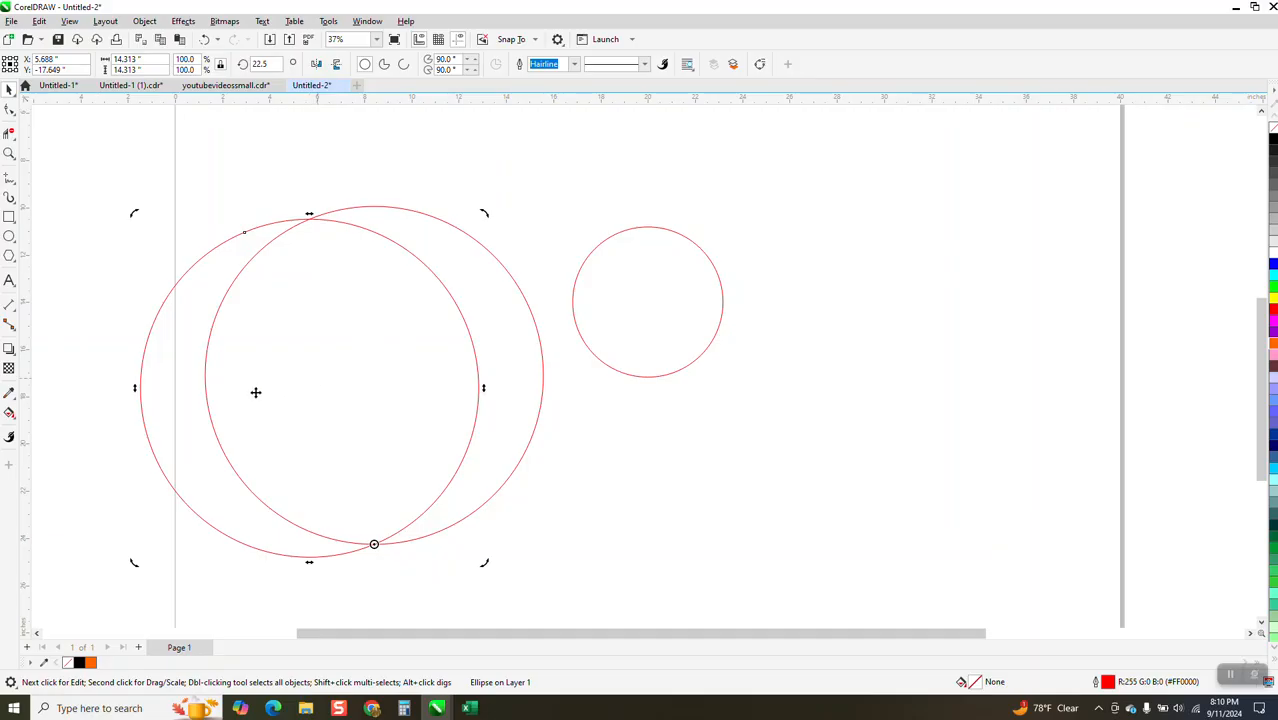
- Fill the crescent-shaped region between the two large circles with black and no outline using Smart Fill
left_click(10, 413)
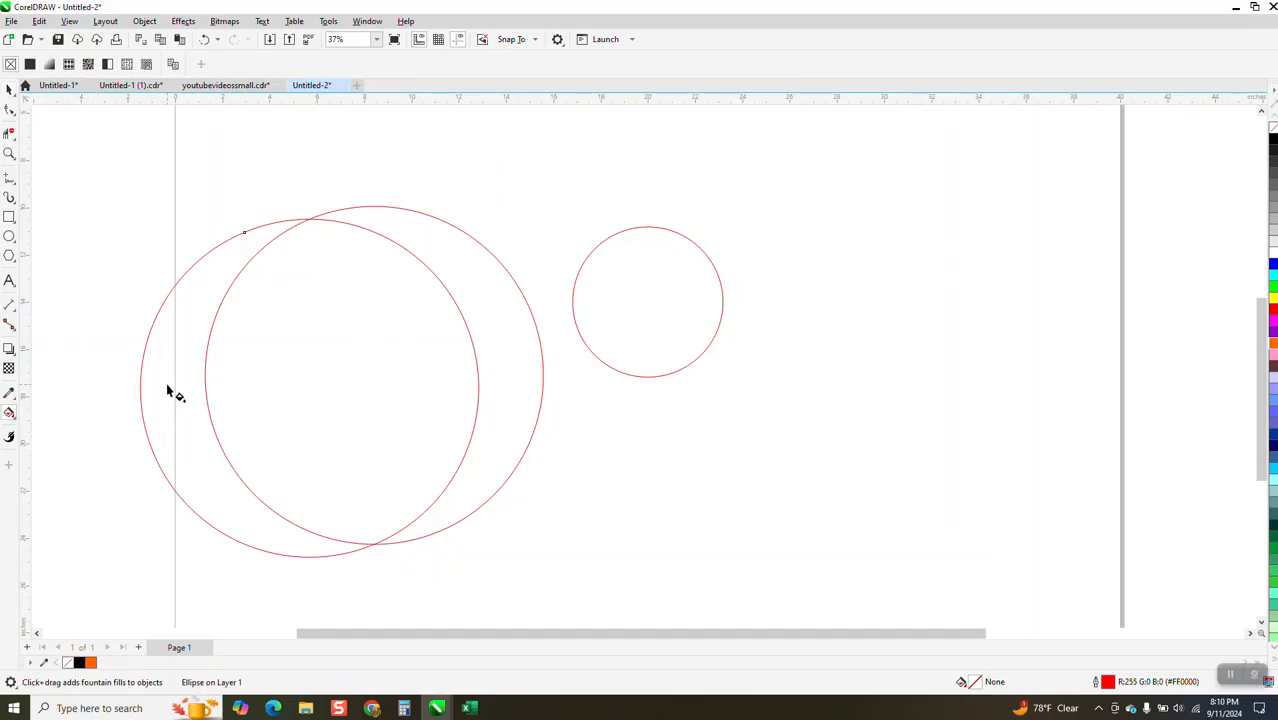
left_click(14, 422)
left_click(60, 429)
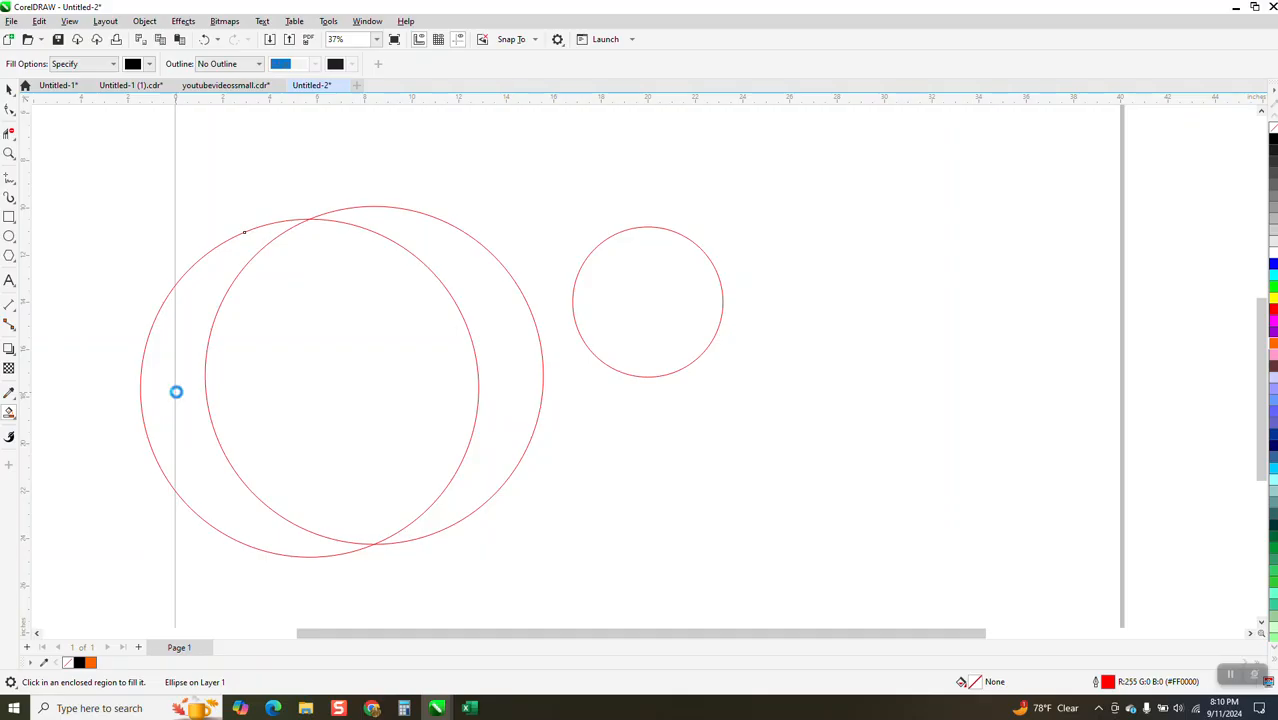
left_click(176, 392)
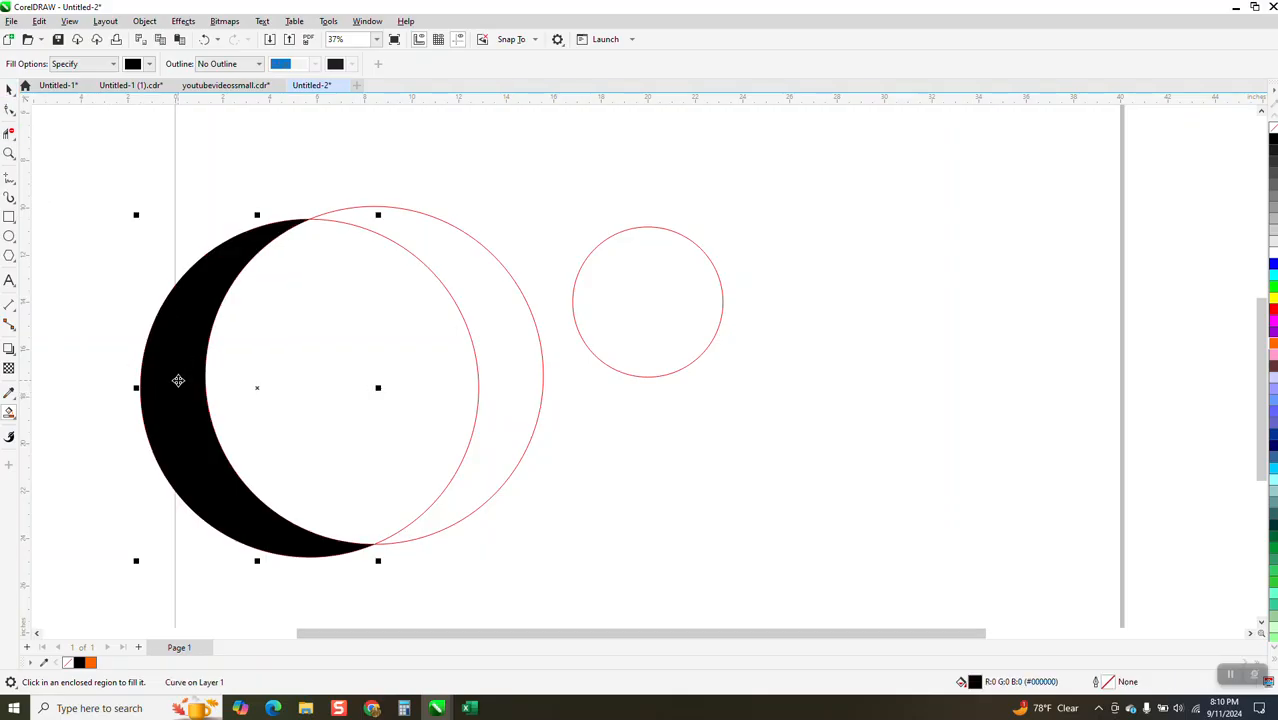
- Move the black crescent so it overlaps the small circle, and delete the two large overlapping circles
key("space")
left_click_drag(178, 380, 696, 342)
left_click(386, 478)
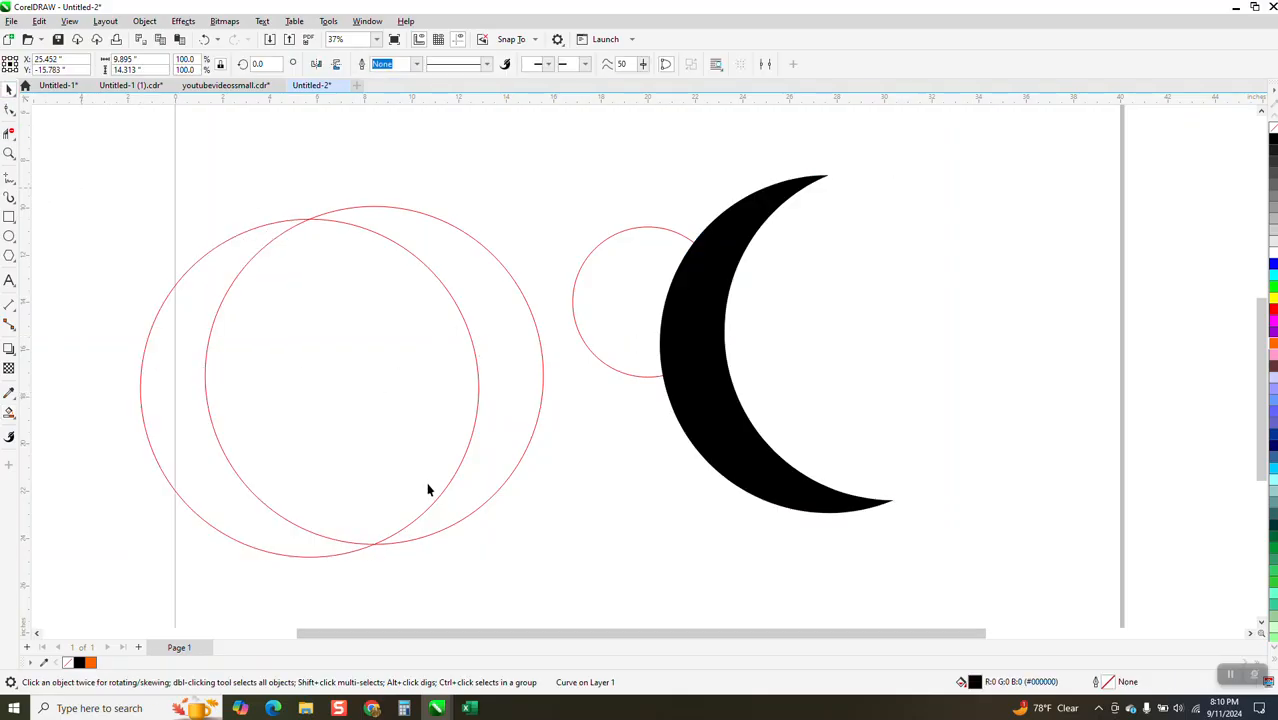
left_click_drag(582, 587, 593, 571)
key("Delete")
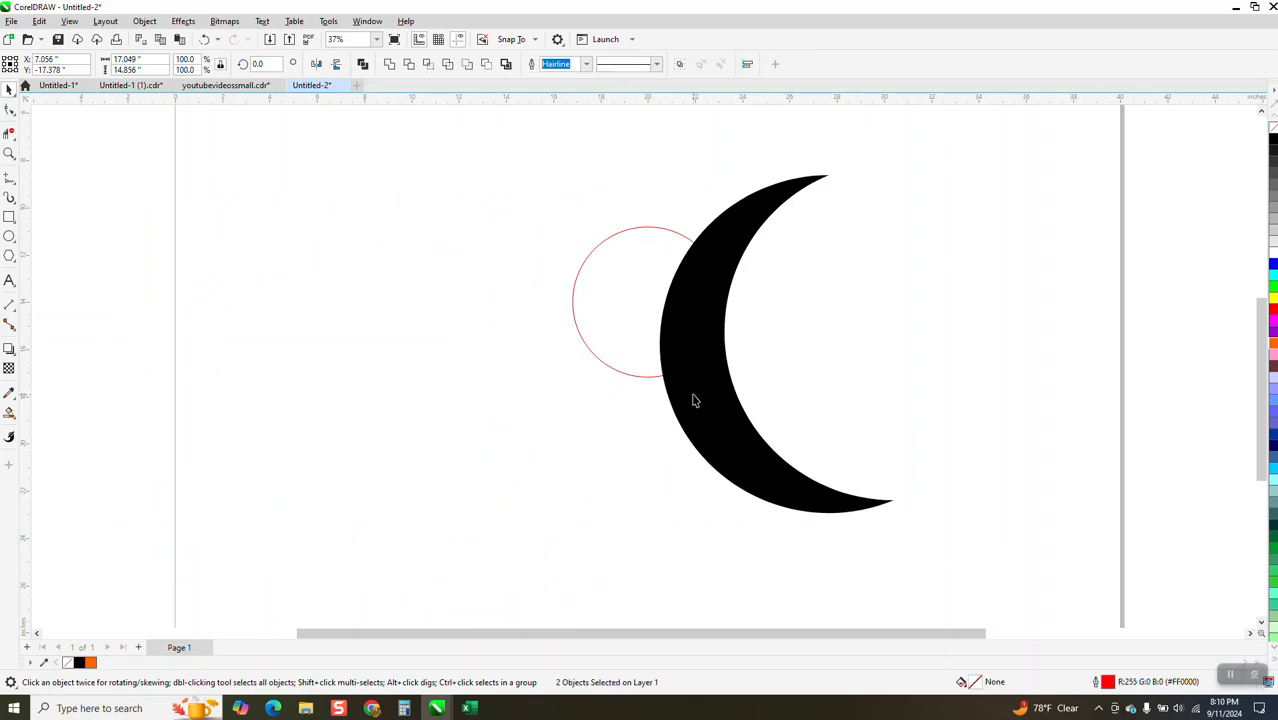
- Remove the black fill from the crescent
key("Tab")
left_click(1273, 132)
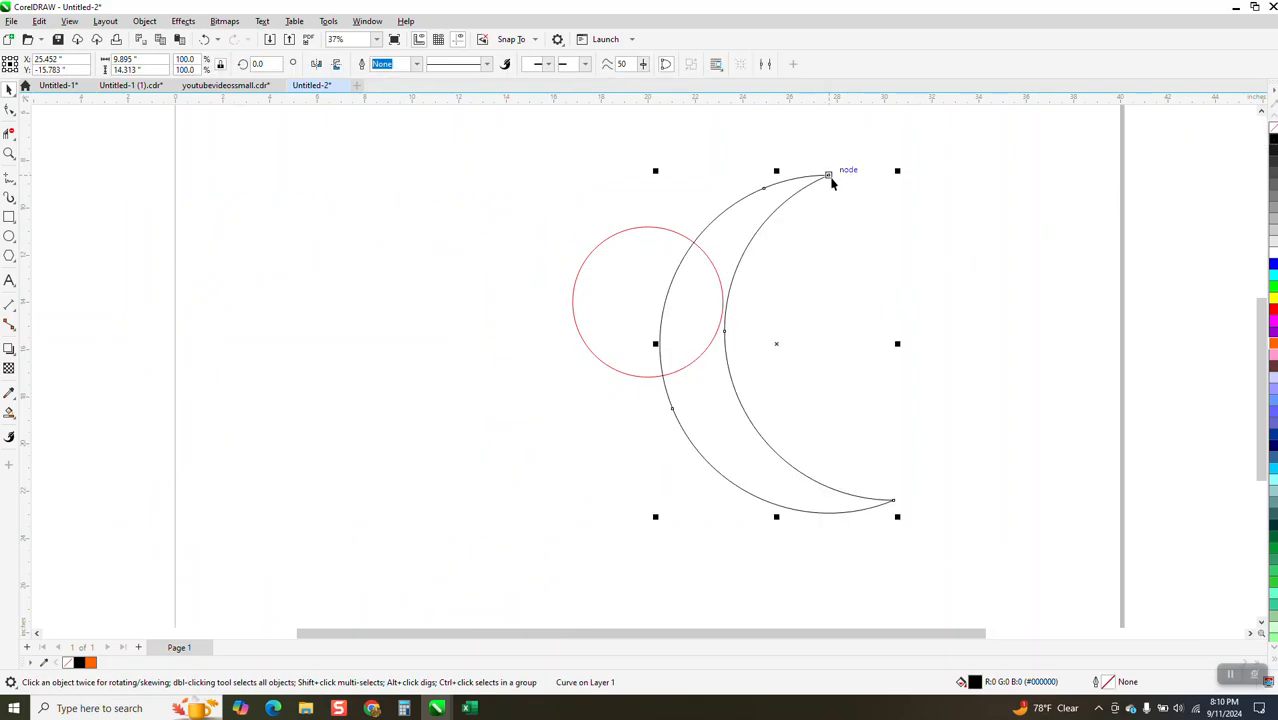
- Snap the crescent's upper tip to the top of the small circle and place vertical and horizontal guidelines through the circle's centre
left_click_drag(831, 180, 641, 229)
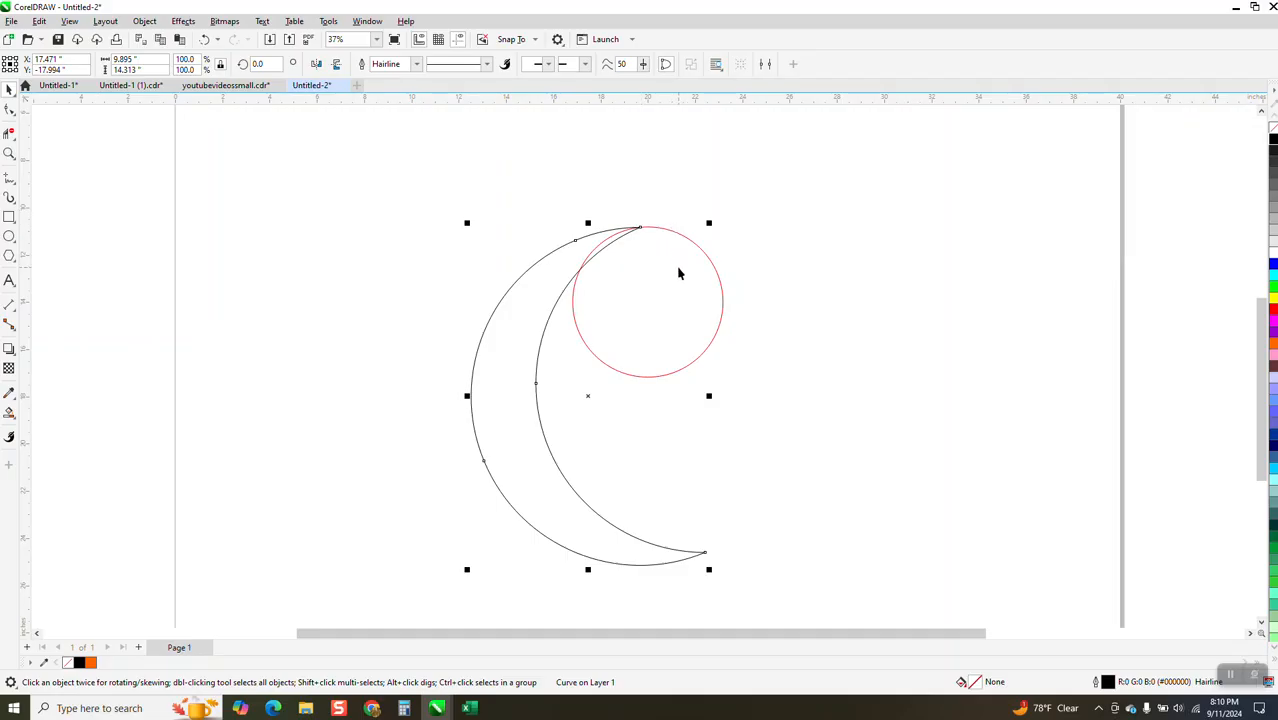
left_click(666, 313)
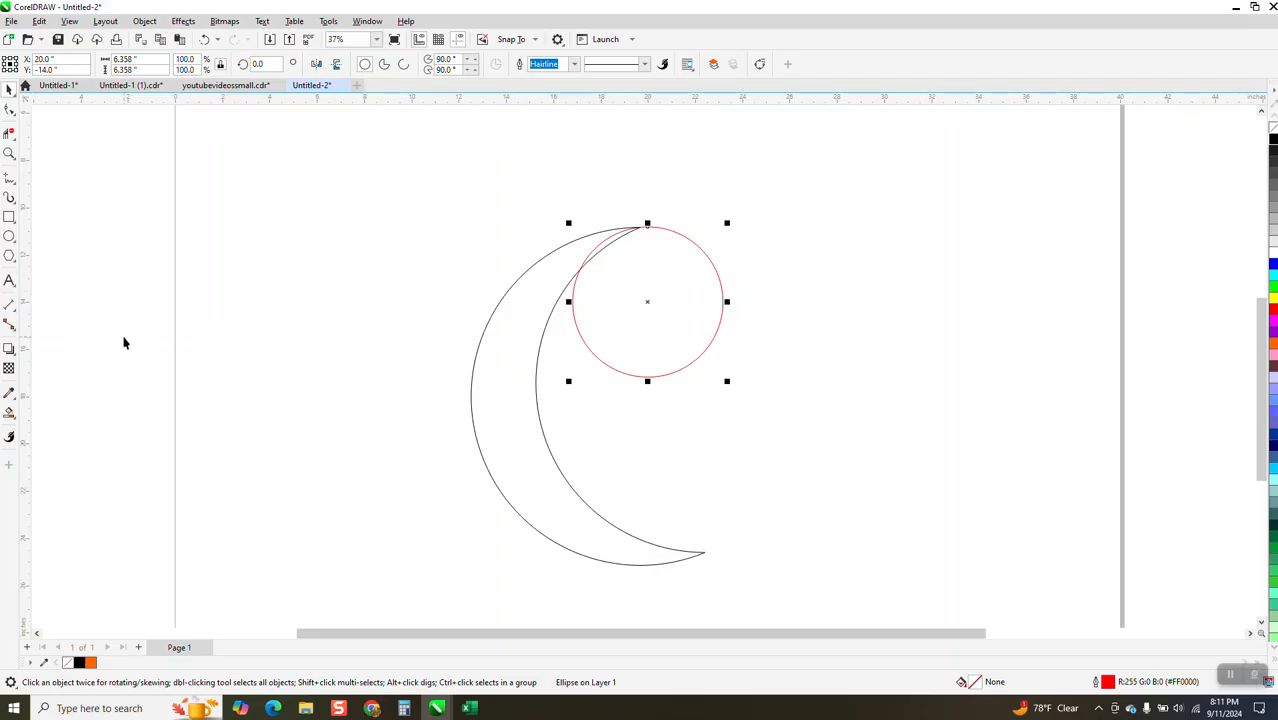
left_click_drag(24, 273, 155, 290)
left_click(230, 298)
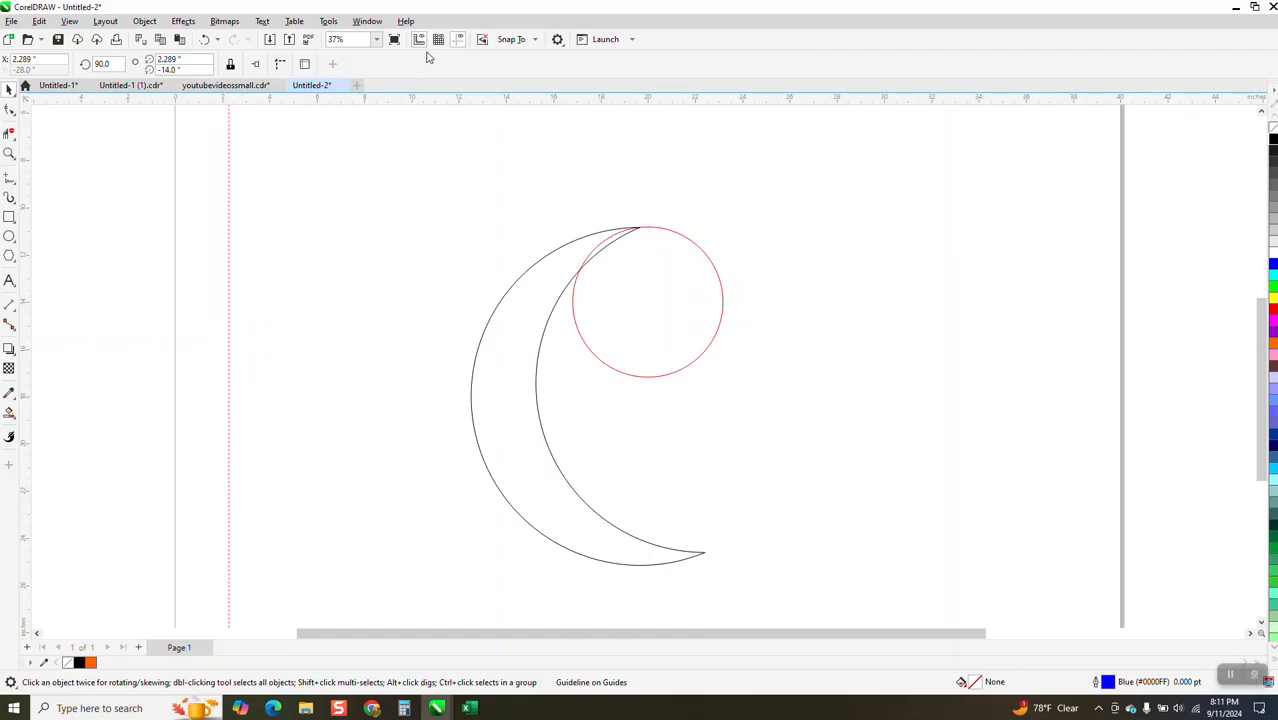
left_click(458, 39)
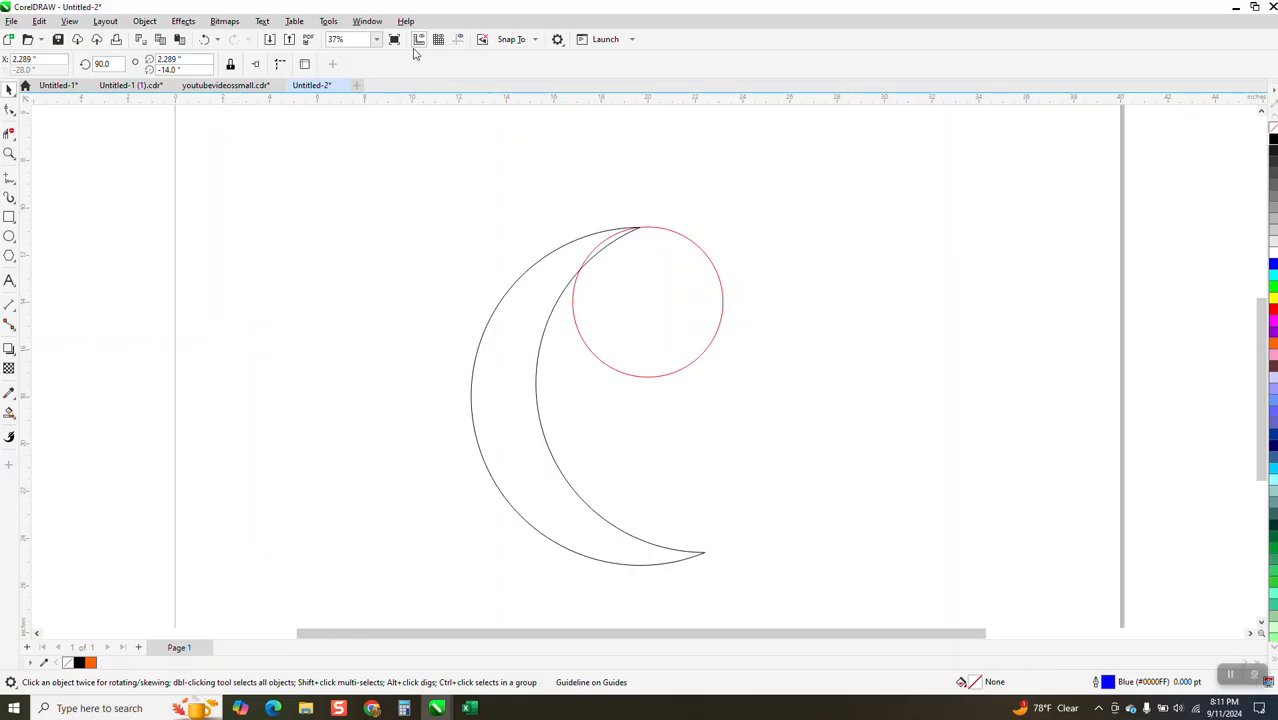
left_click(458, 39)
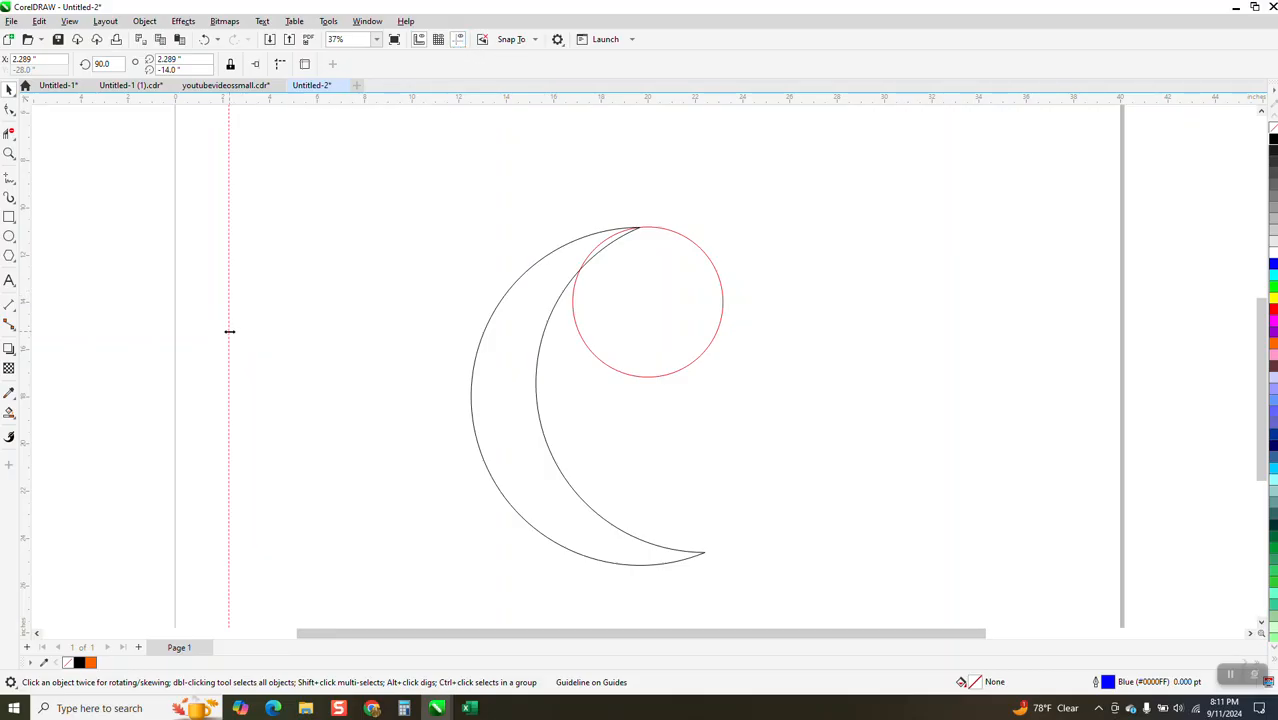
left_click_drag(236, 330, 647, 301)
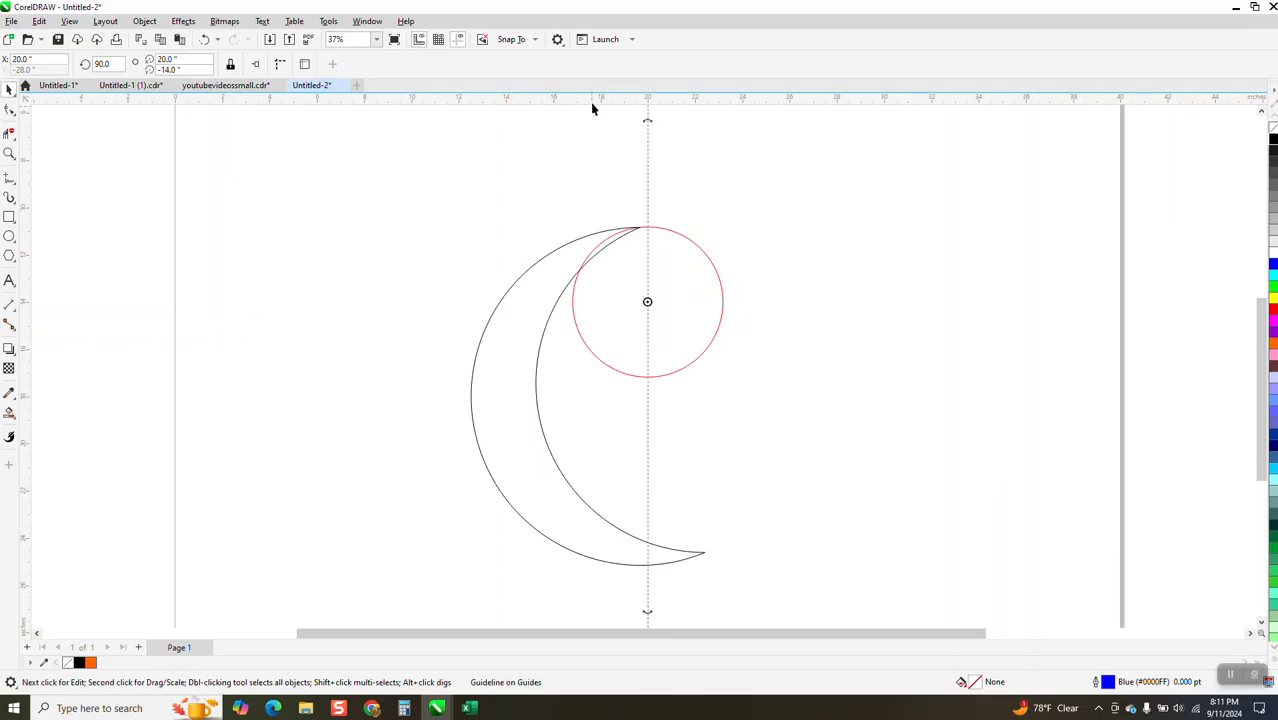
left_click_drag(600, 98, 647, 301)
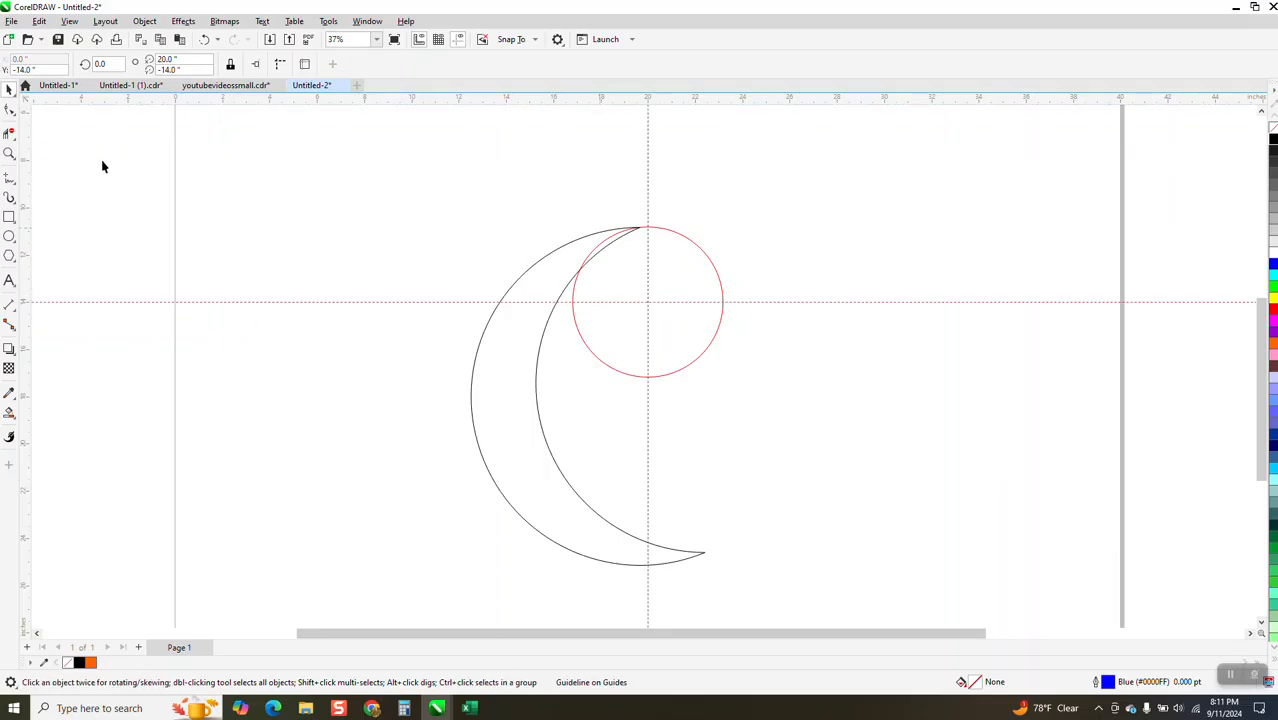
left_click(10, 90)
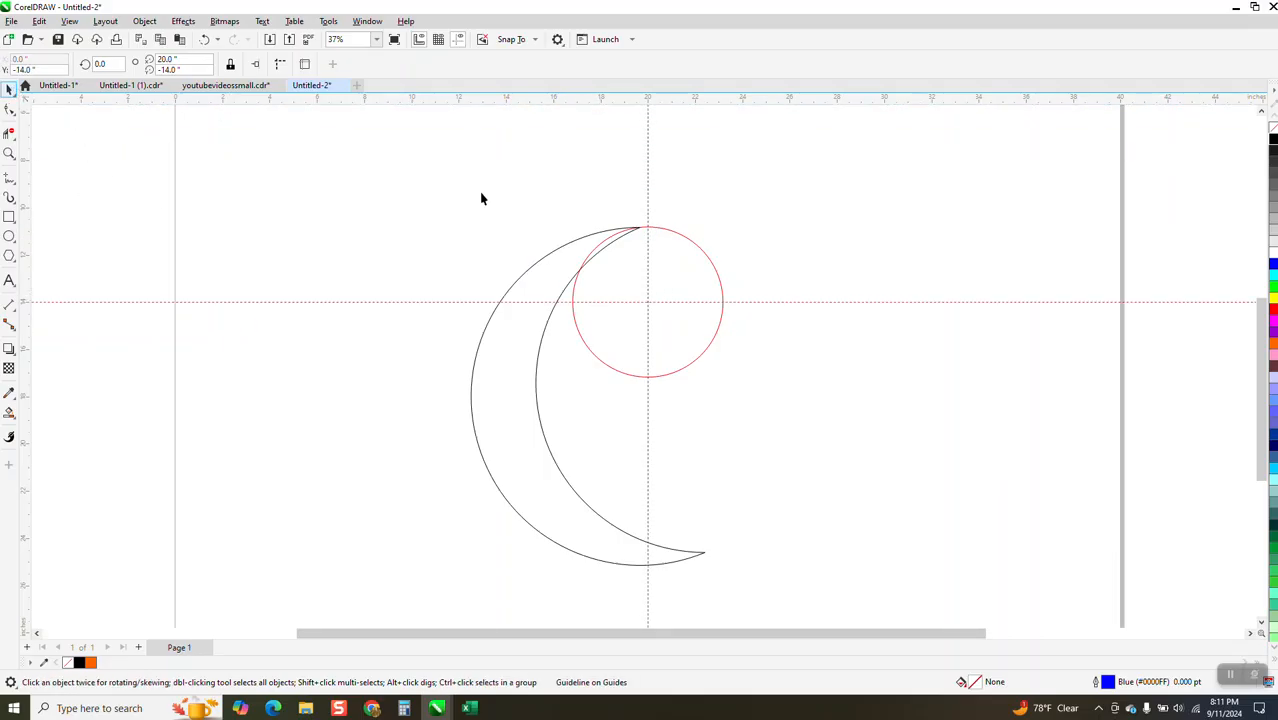
- Nudge the small red circle 14 inches to the right, clear of the crescent
left_click(701, 255)
key("Right")
key("Right")
key("Right")
key("Right")
key("Right")
key("Right")
- Set the crescent's rotation centre at the guideline intersection and create a copy rotated by 22.5 degrees
left_click(608, 245)
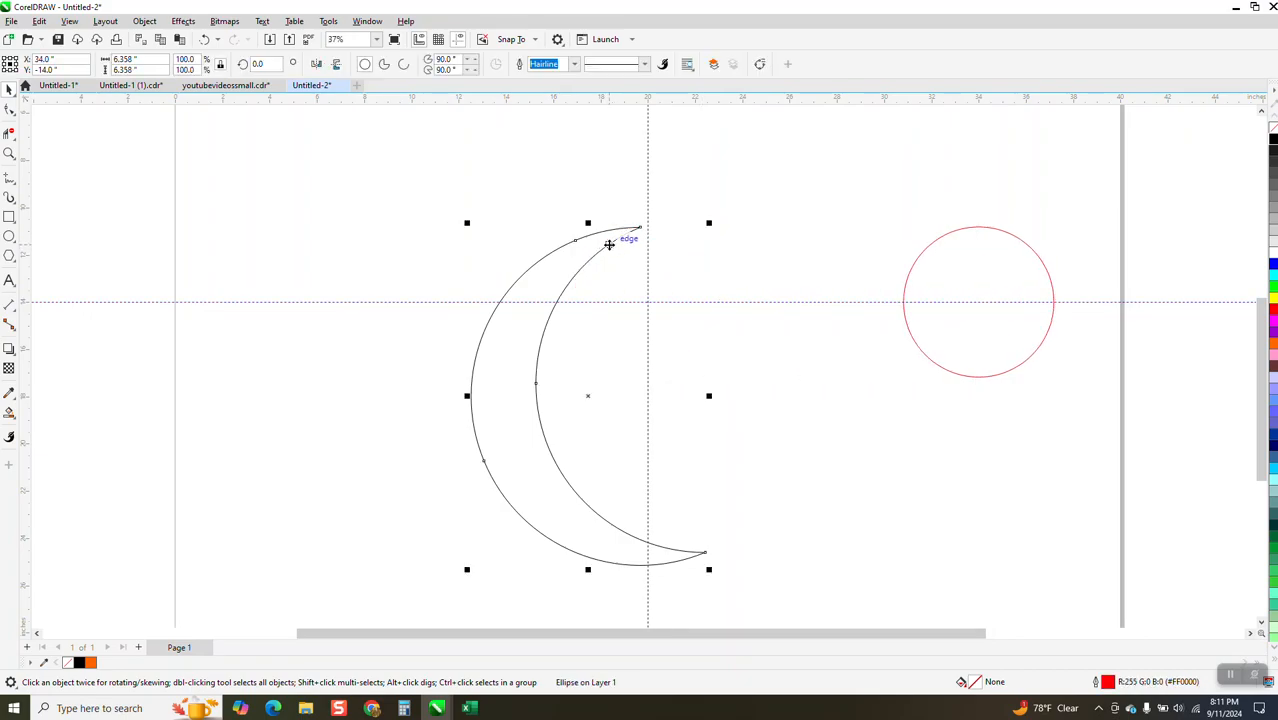
key("alt+c")
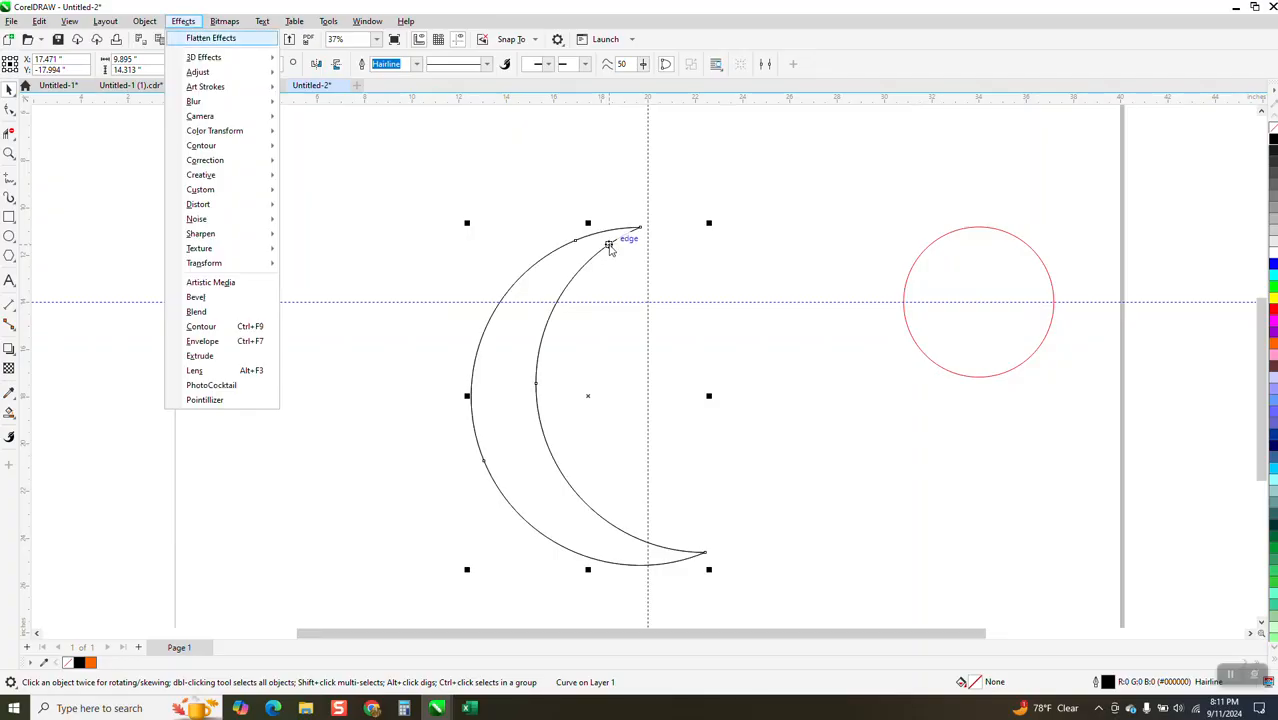
left_click(386, 248)
left_click(566, 289)
left_click(588, 395)
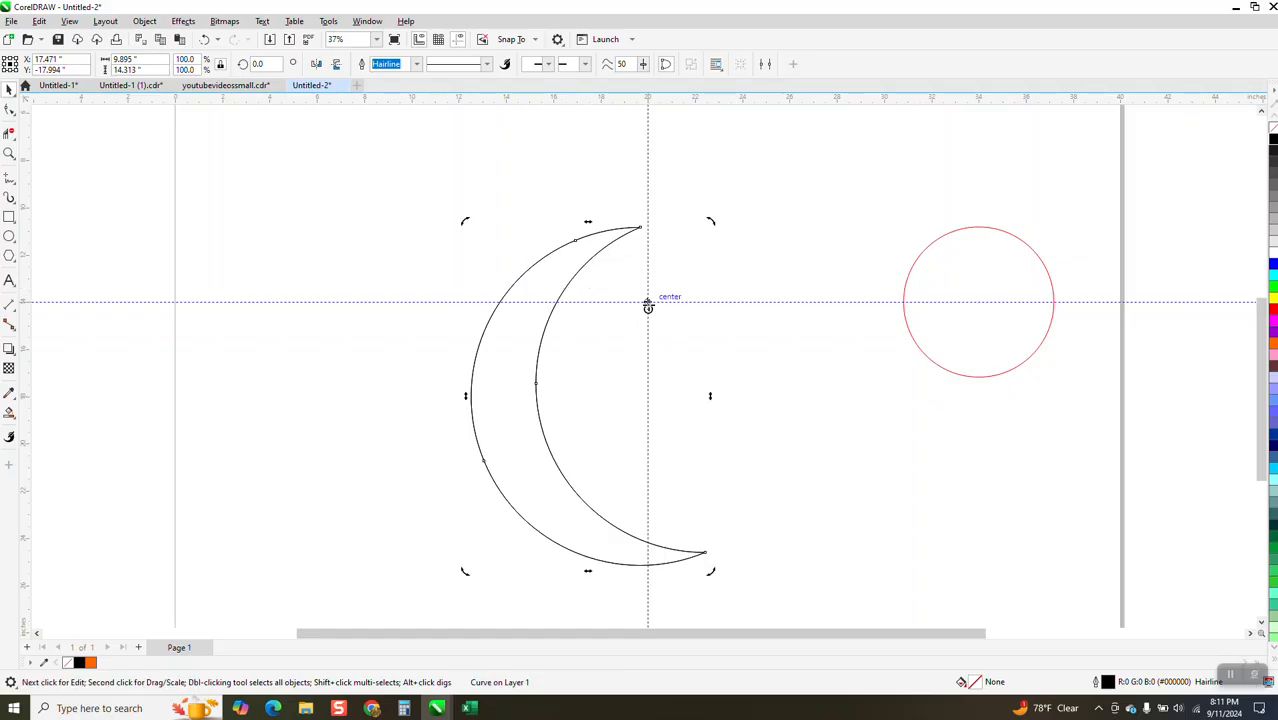
left_click(531, 301)
left_click(531, 301)
left_click_drag(270, 63, 230, 66)
type("22.5")
key("Return")
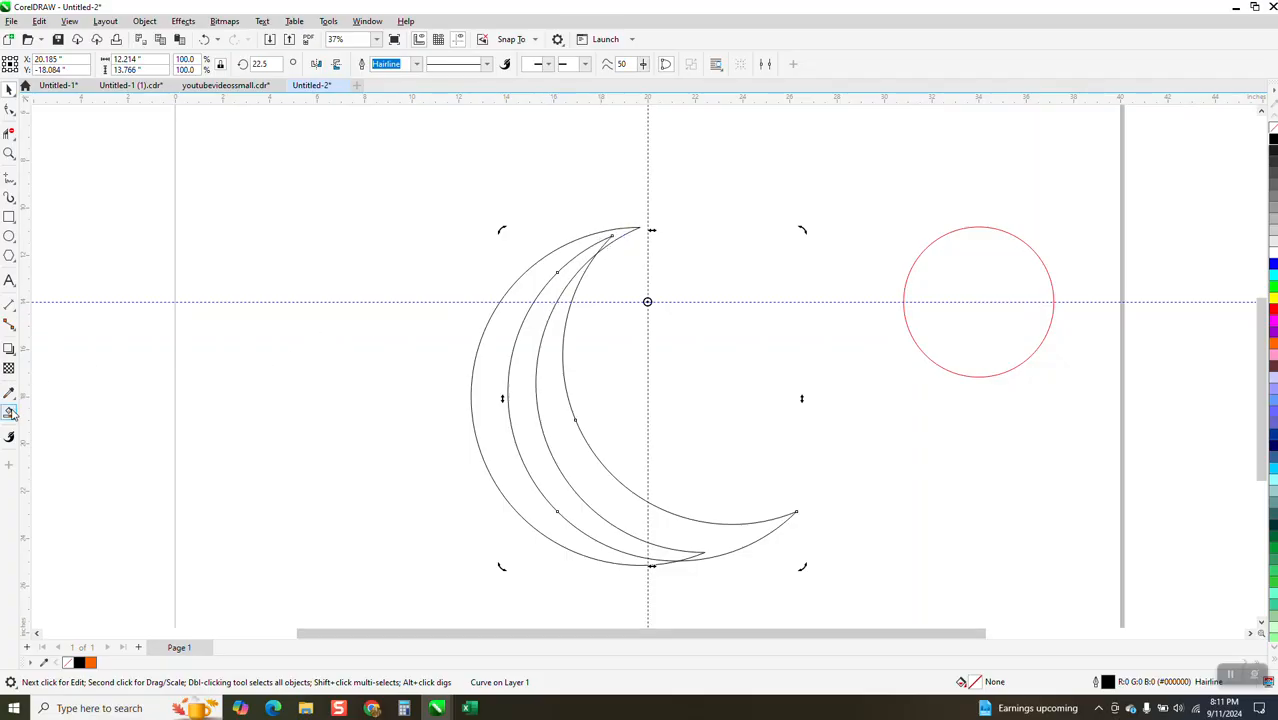
- Fill the outer crescent's non-overlapping region black with no outline using Smart Fill, and nudge the filled shape 10 inches to the left
left_click(556, 257)
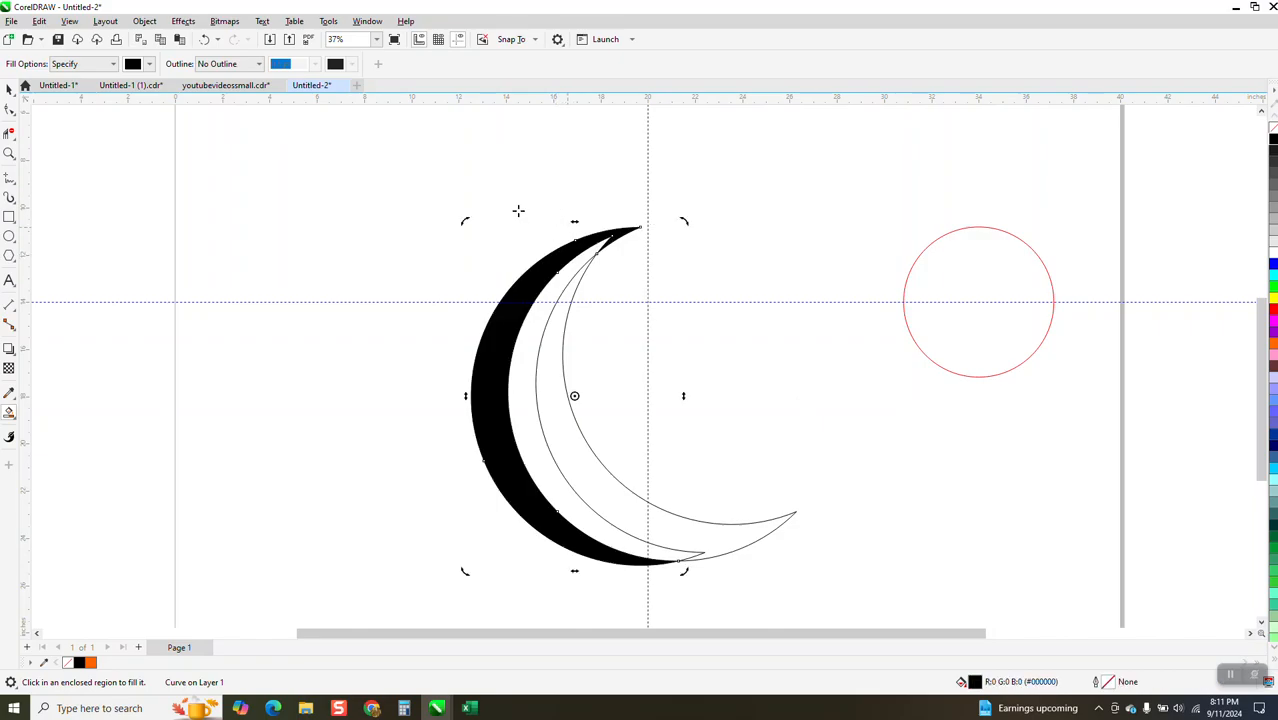
left_click(204, 39)
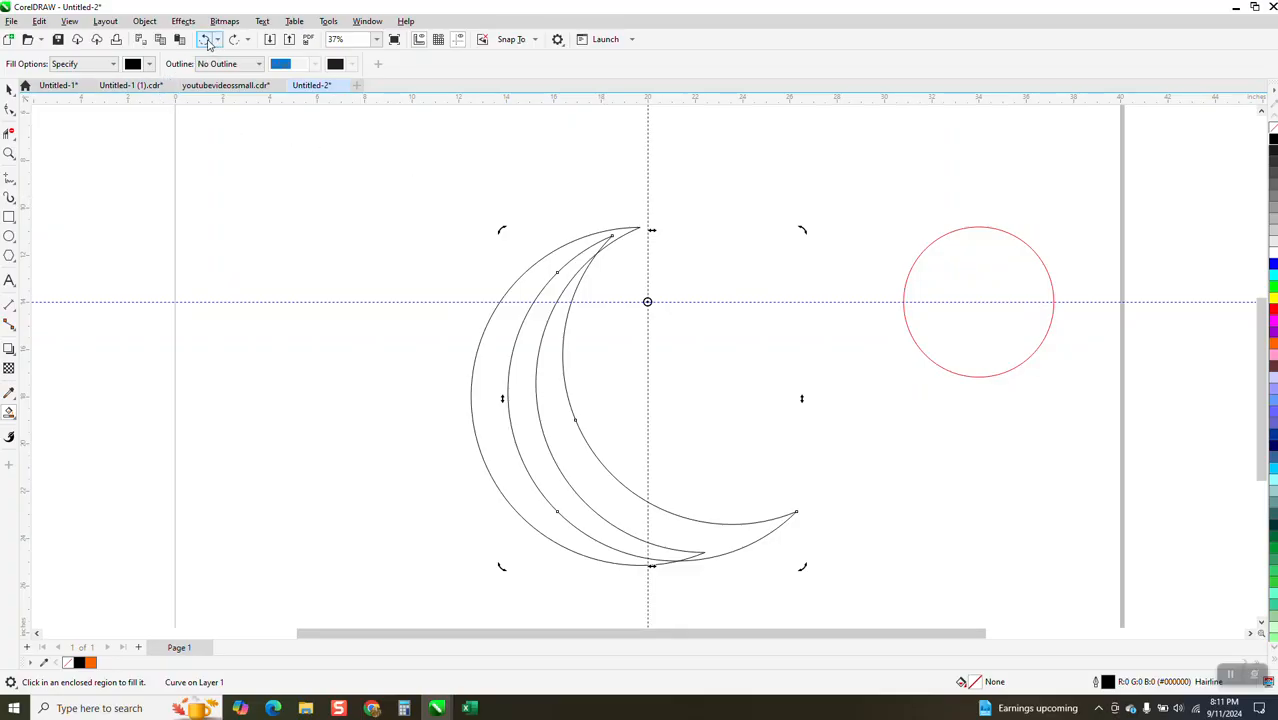
left_click(550, 263)
key("Left")
key("Left")
key("Left")
key("Left")
key("Left")
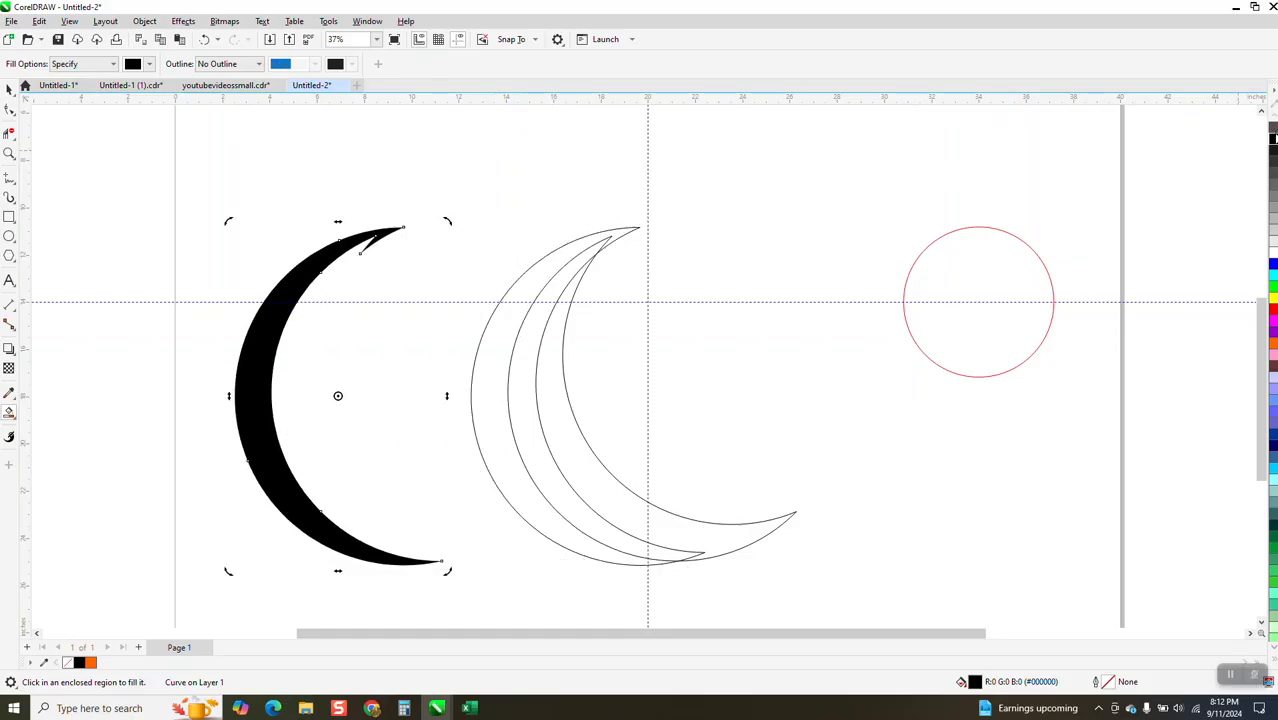
- Replace the moved crescent's black fill with a black hairline outline, and Smart Fill its region in orange with no outline
left_click(1271, 135)
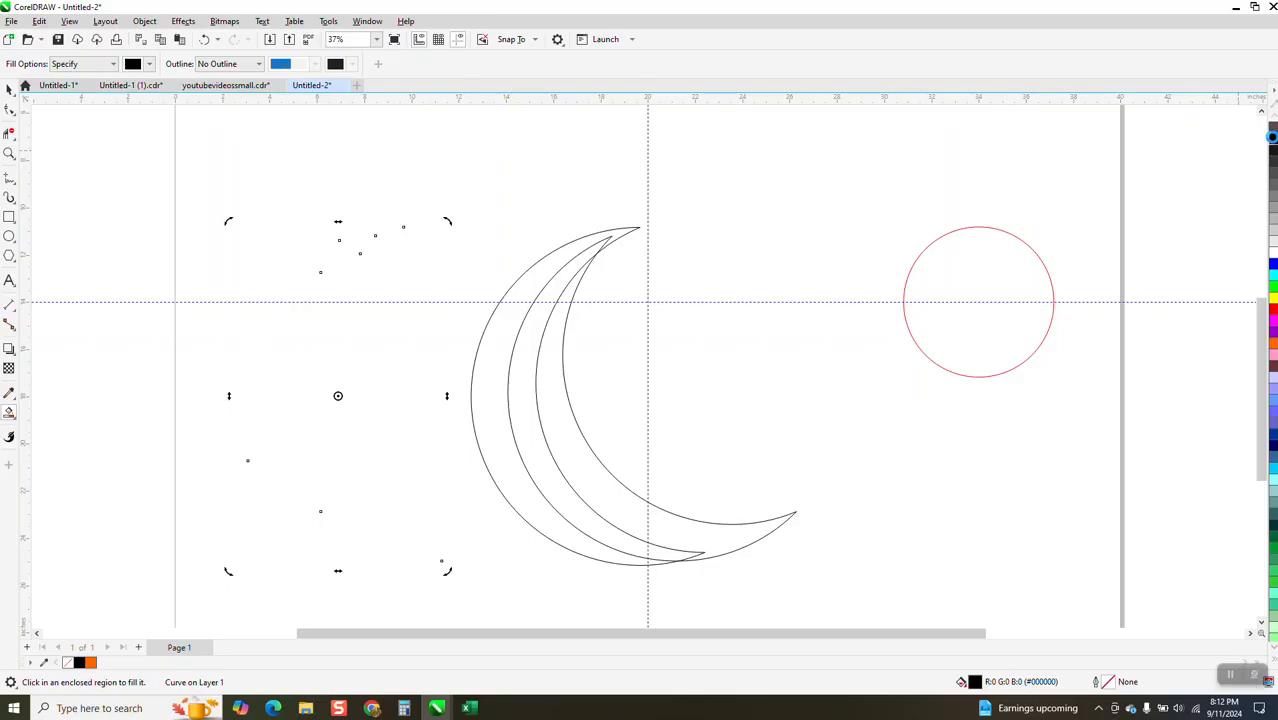
left_click(9, 413)
left_click(49, 429)
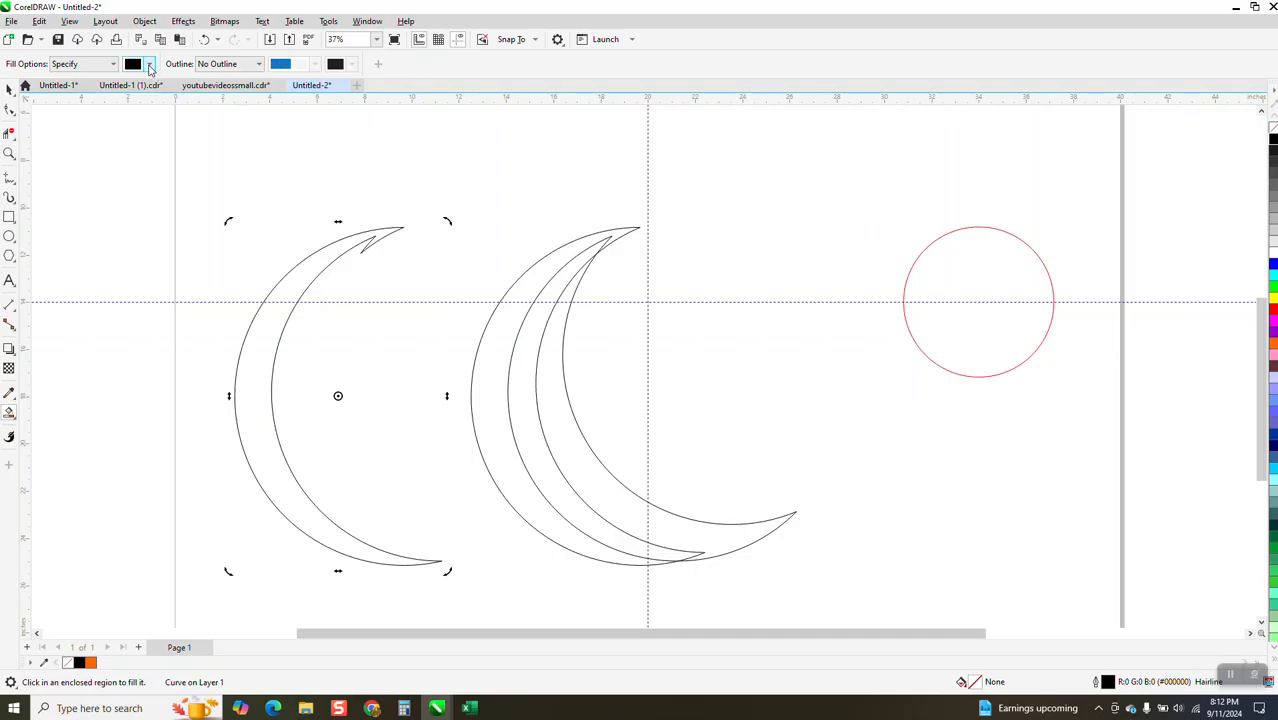
left_click(150, 66)
left_click(174, 163)
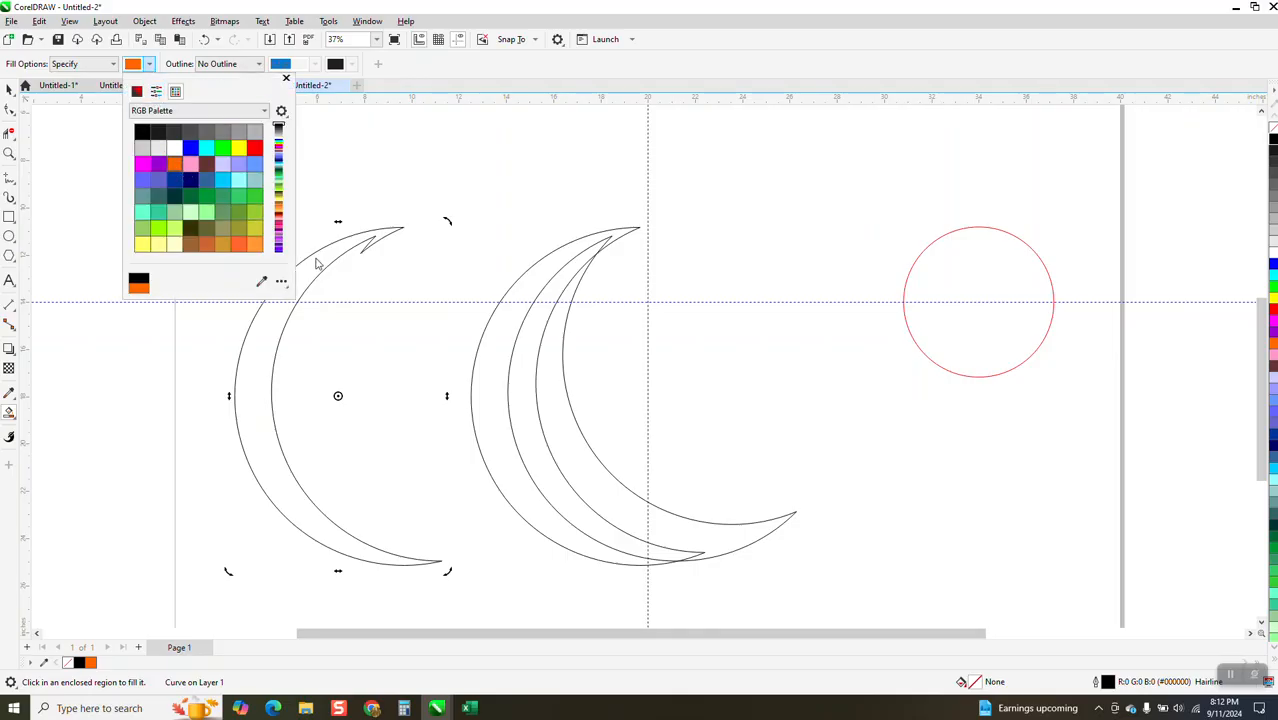
left_click(318, 262)
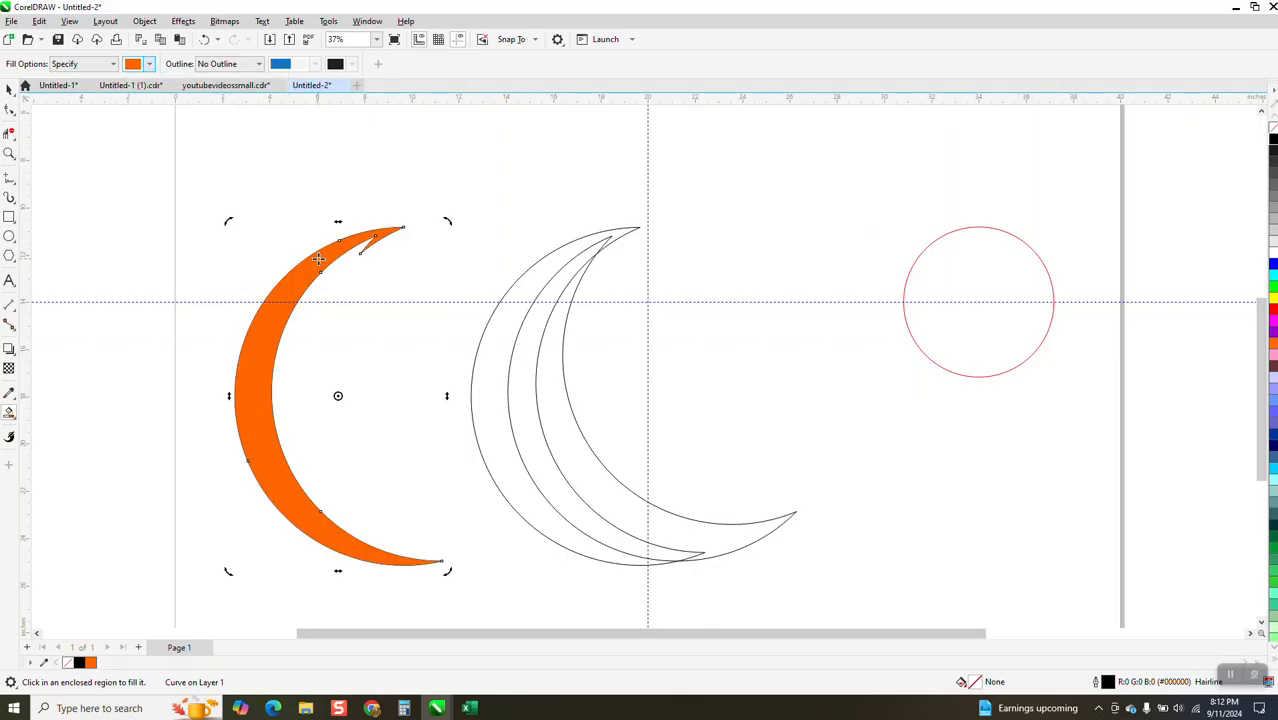
- Apply a linear fountain fill to the orange crescent, running from orange near its lower tip to white near its upper tip
left_click(16, 418)
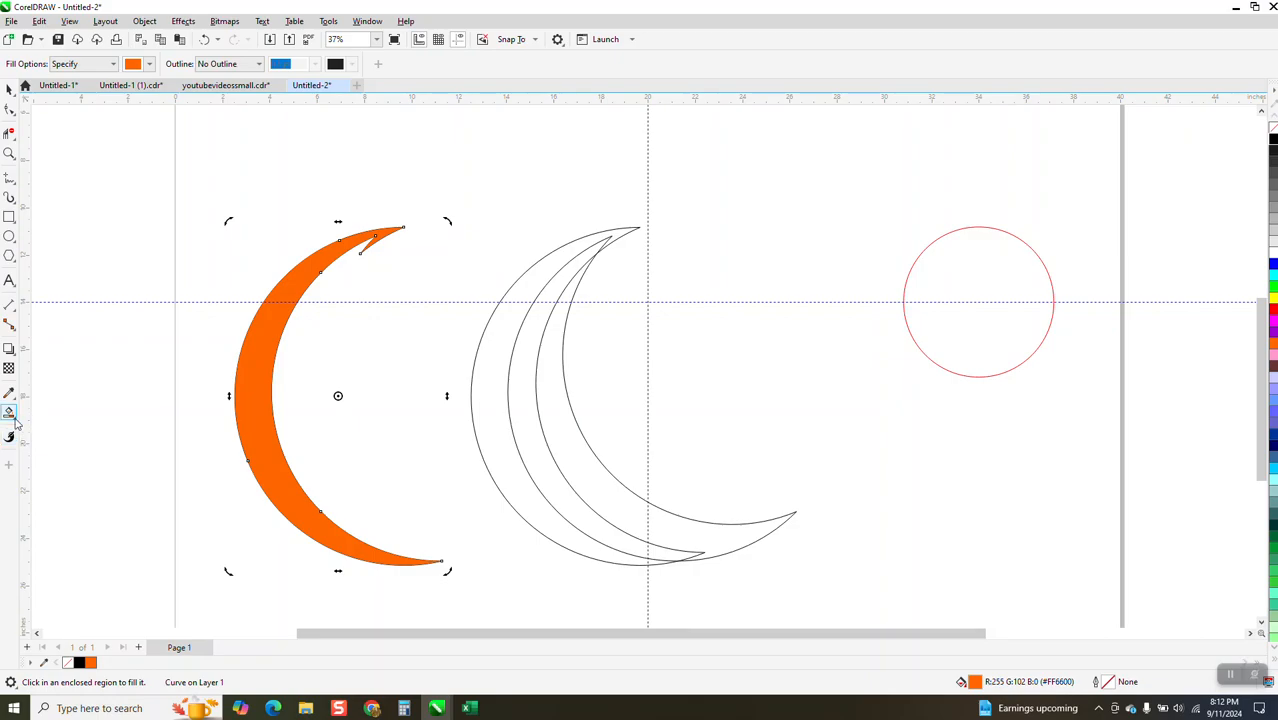
left_click(60, 413)
left_click_drag(340, 541, 320, 232)
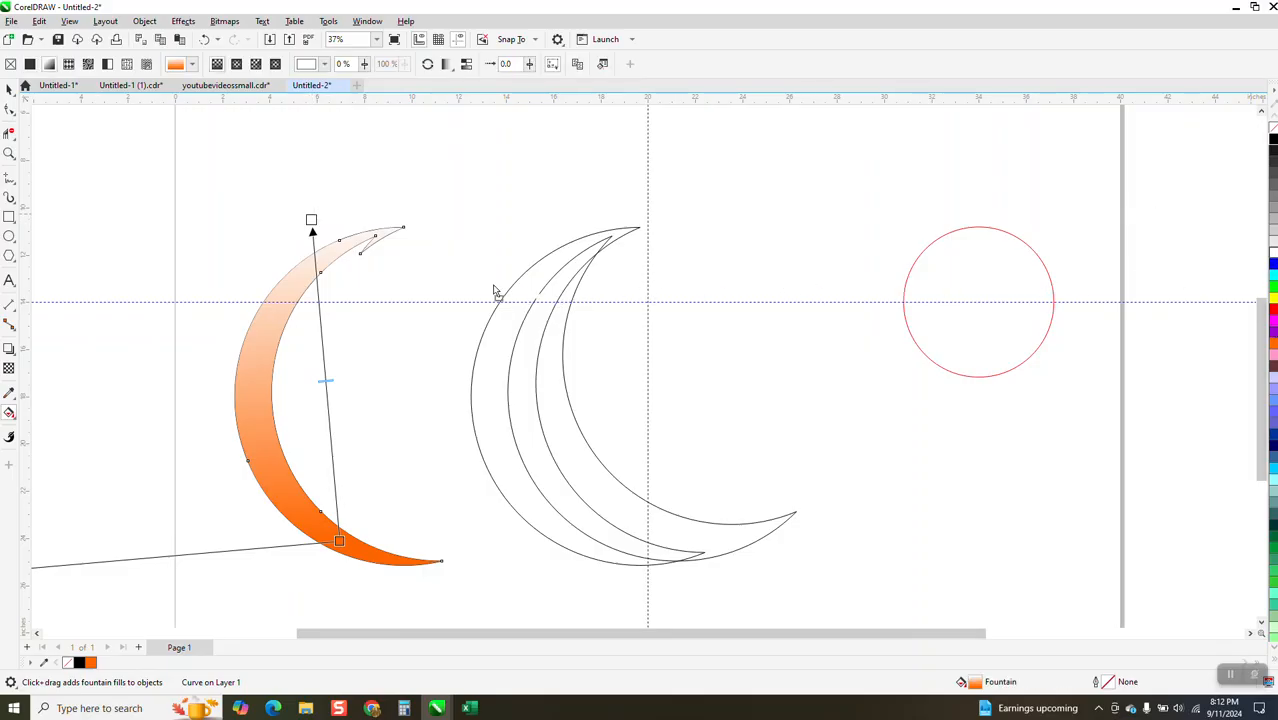
- Add three white and two orange alternating colour nodes along the crescent's fountain fill and set its upper end to orange
double_click(322, 316)
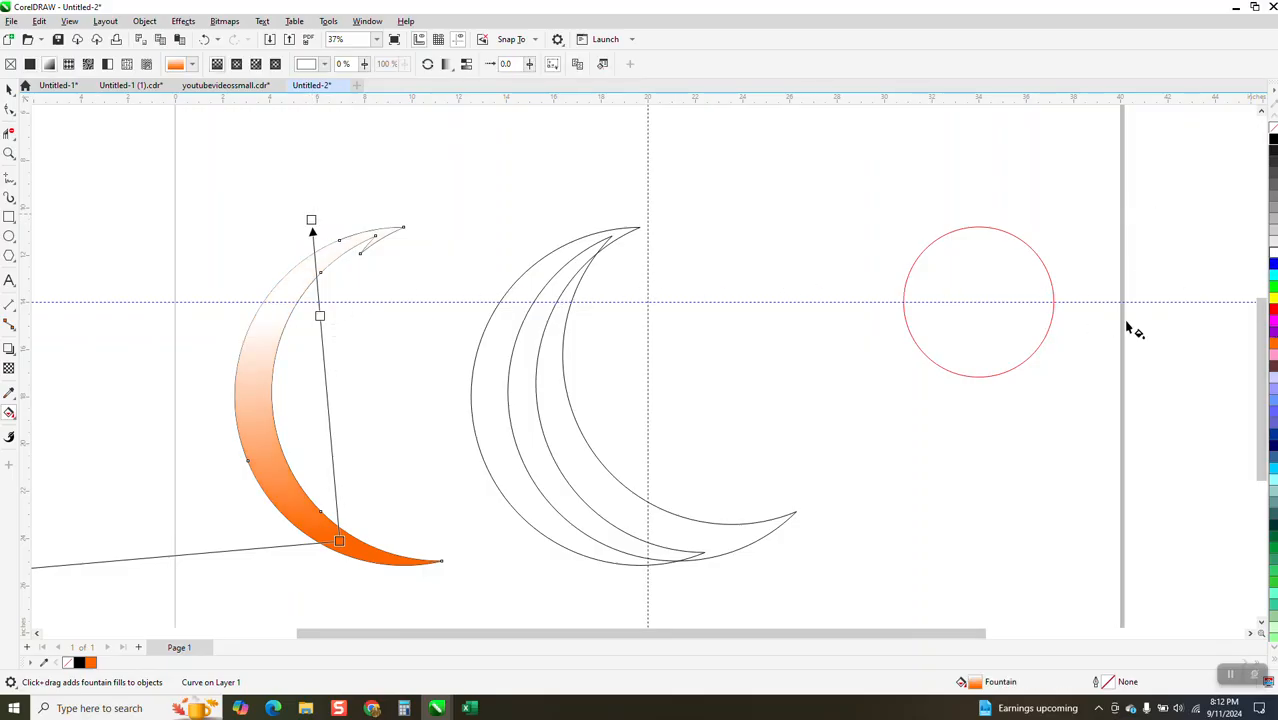
left_click_drag(1272, 345, 312, 220)
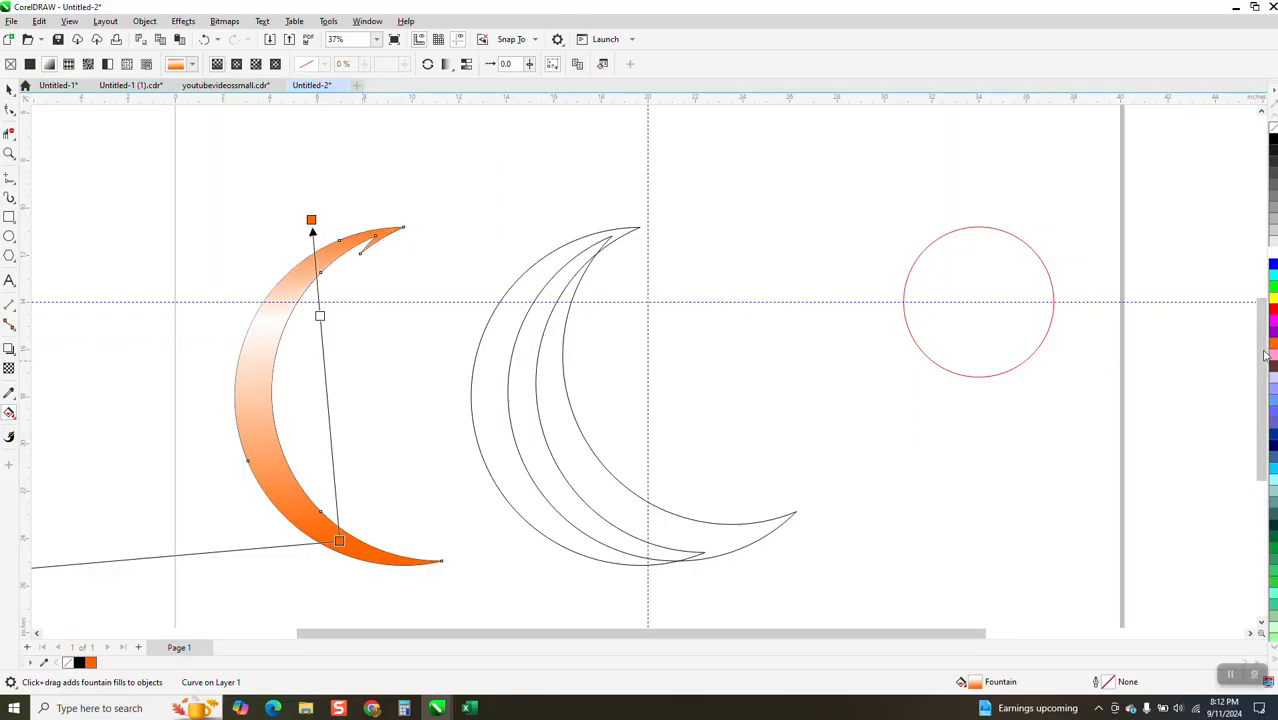
left_click_drag(1272, 254, 326, 387)
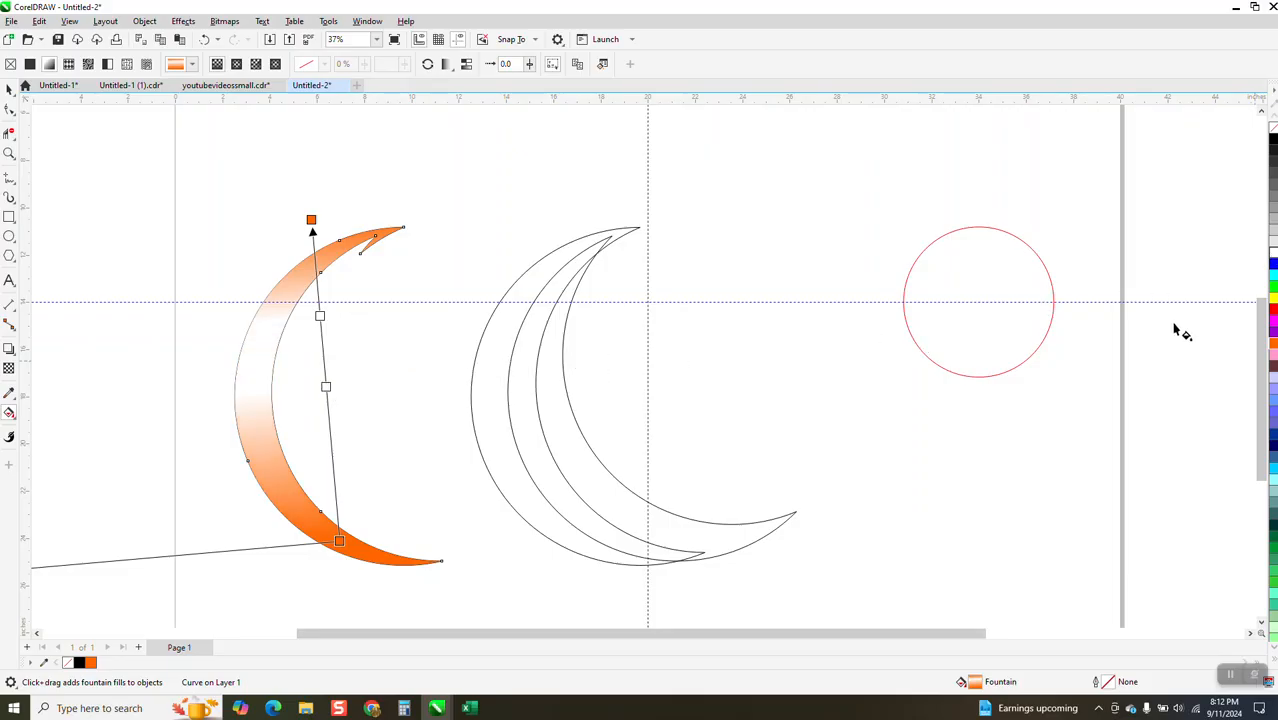
left_click_drag(1273, 256, 333, 473)
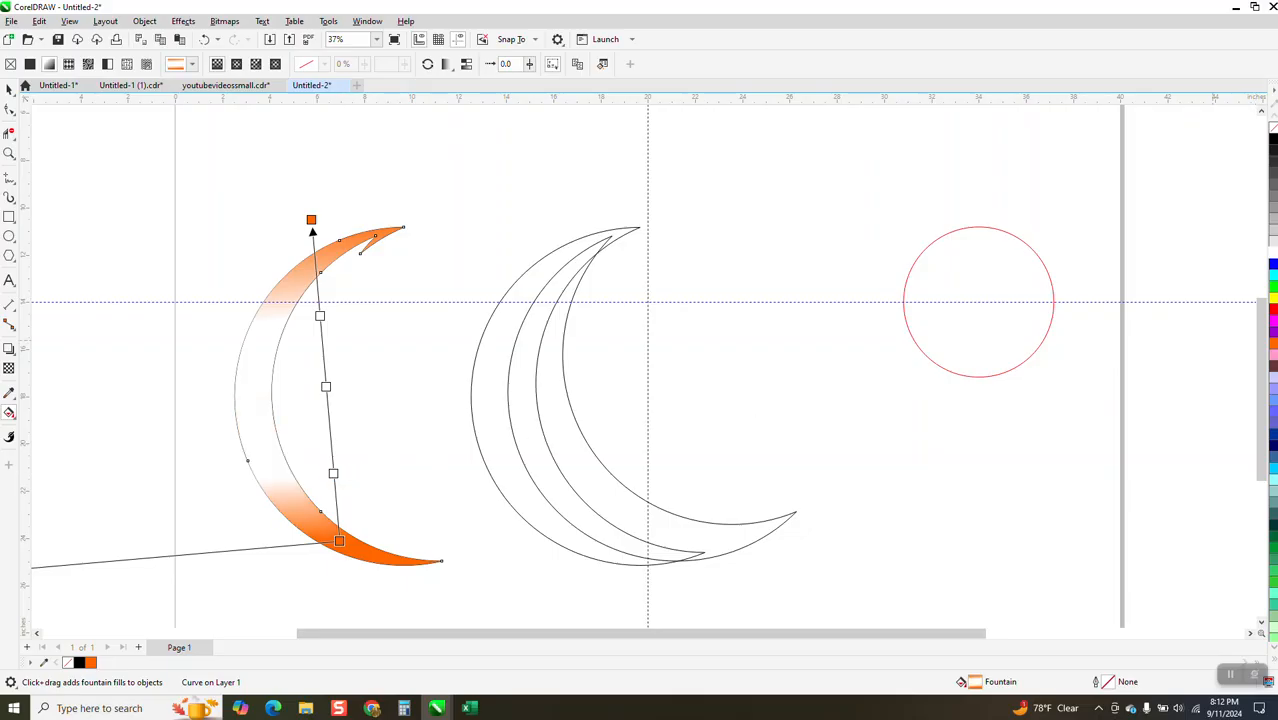
left_click_drag(1273, 345, 323, 350)
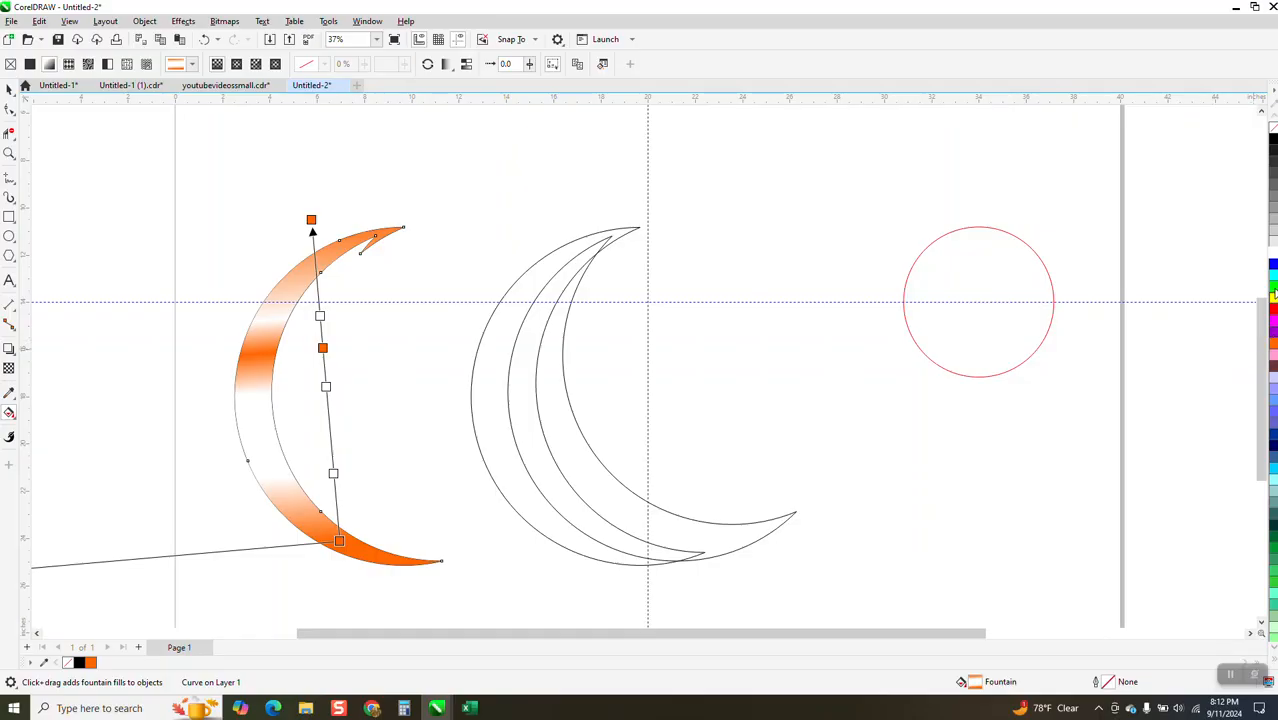
left_click_drag(1273, 345, 329, 425)
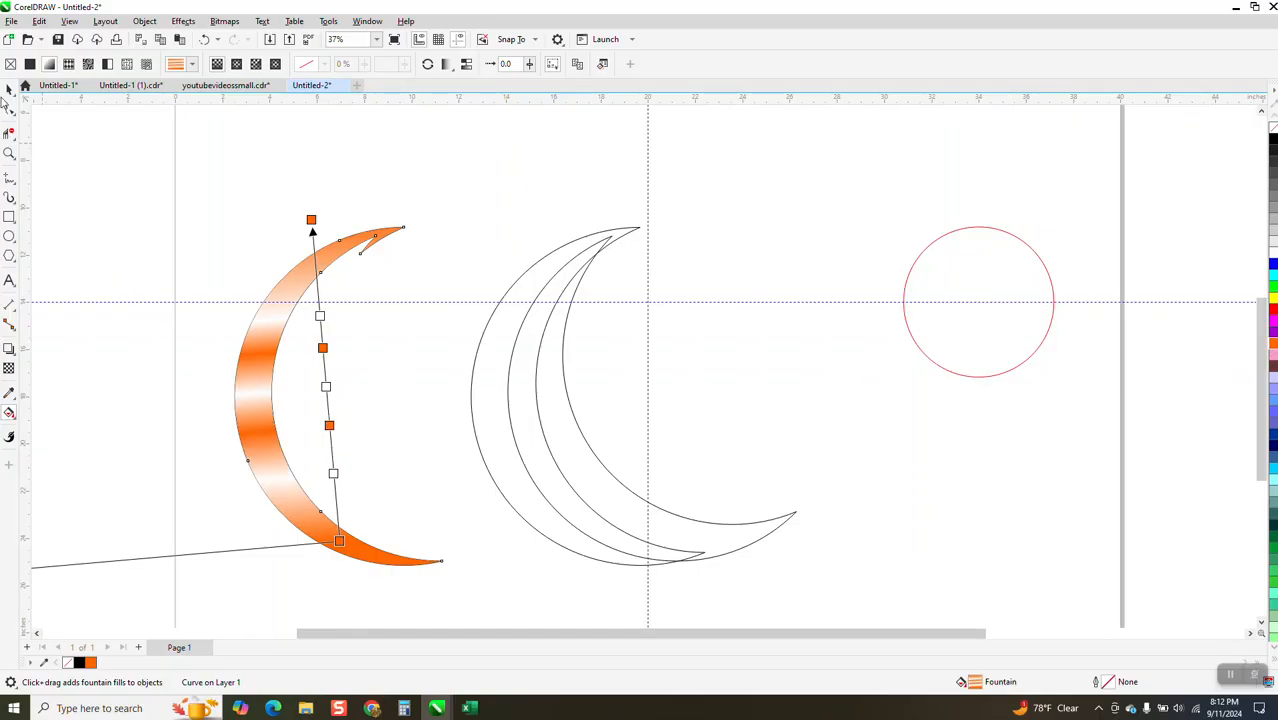
- Delete the two overlapping unfilled crescents around the guideline intersection
left_click(9, 88)
left_click_drag(420, 205, 836, 605)
key("Delete")
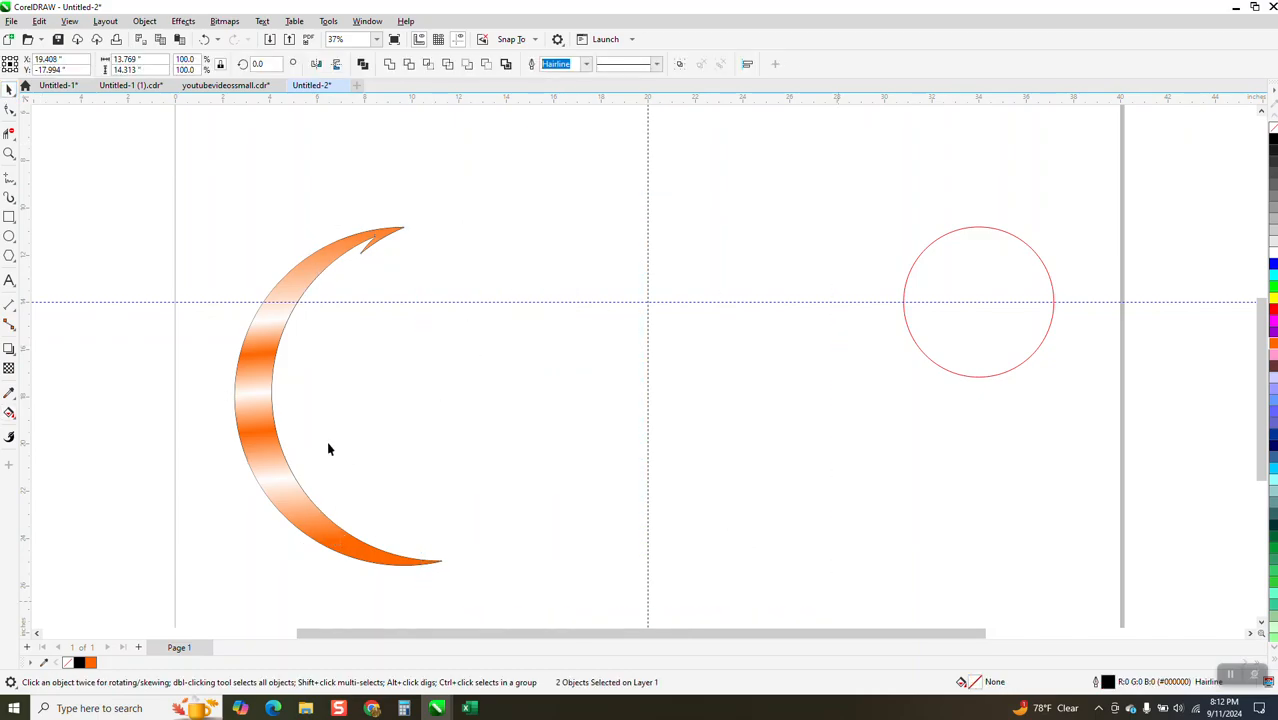
- Nudge the gradient-filled crescent 10 inches to the right, back beside the guideline intersection
left_click(268, 406)
key("Right")
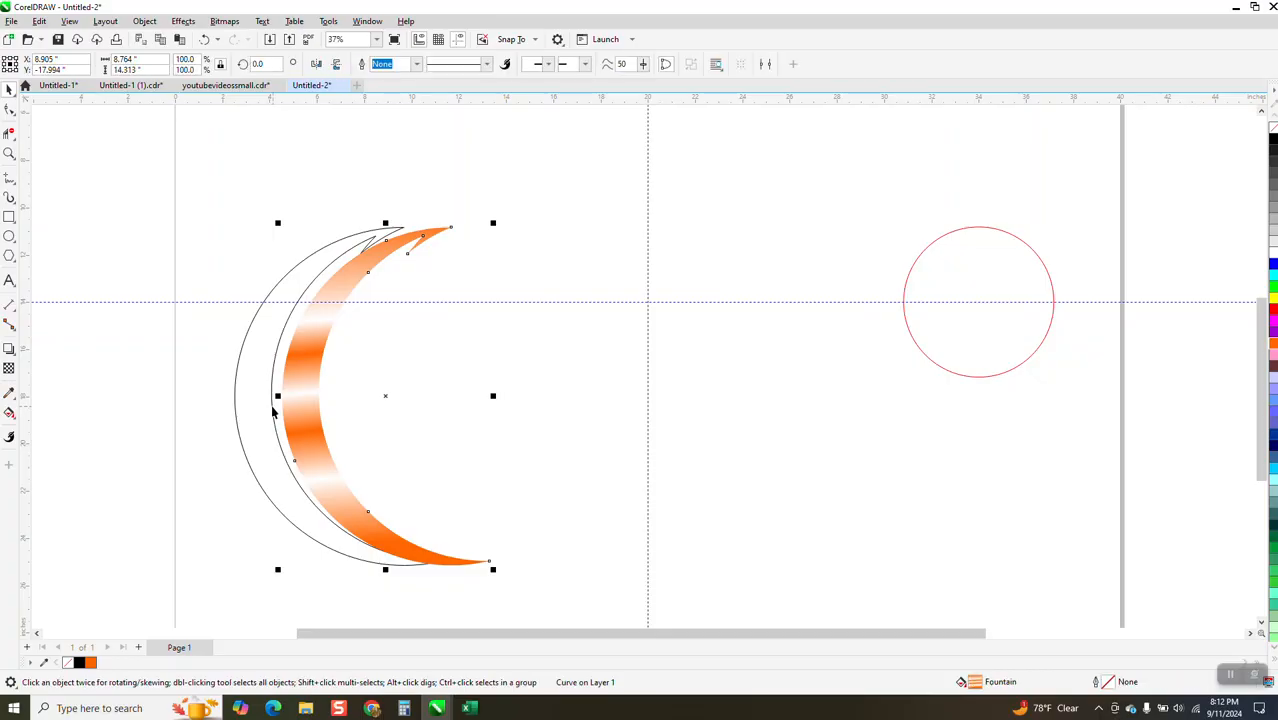
key("Right")
key("Right")
key("Right")
key("Right")
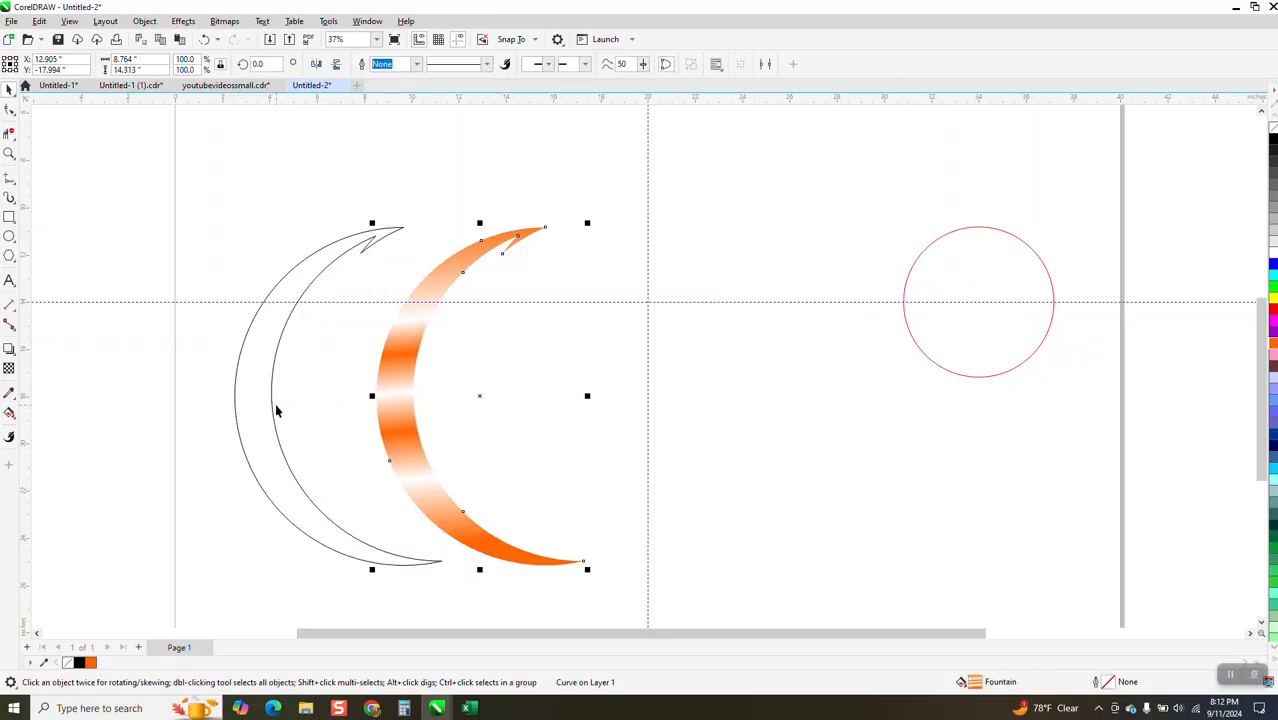
- Nudge the small red circle back to be centred on the guideline intersection, and delete it
left_click(973, 384)
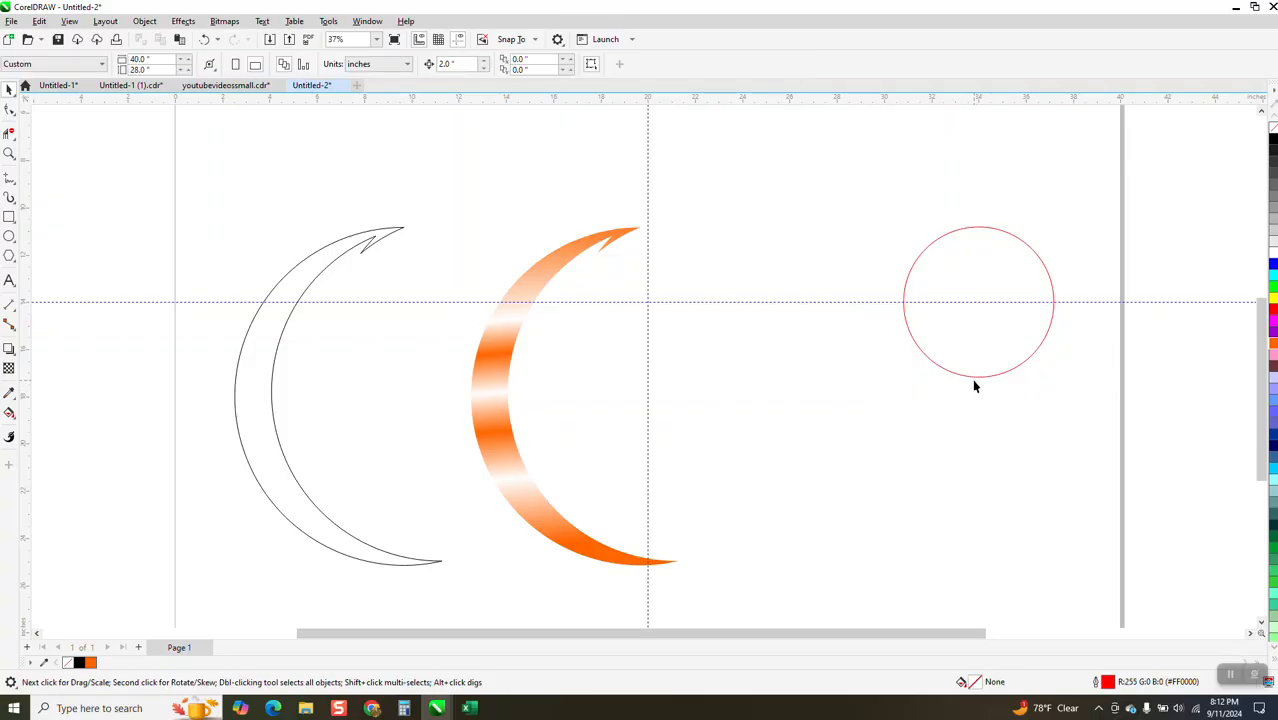
left_click(979, 384)
key("Left")
key("Left")
key("Left")
key("Left")
key("Left")
key("Left")
key("Left")
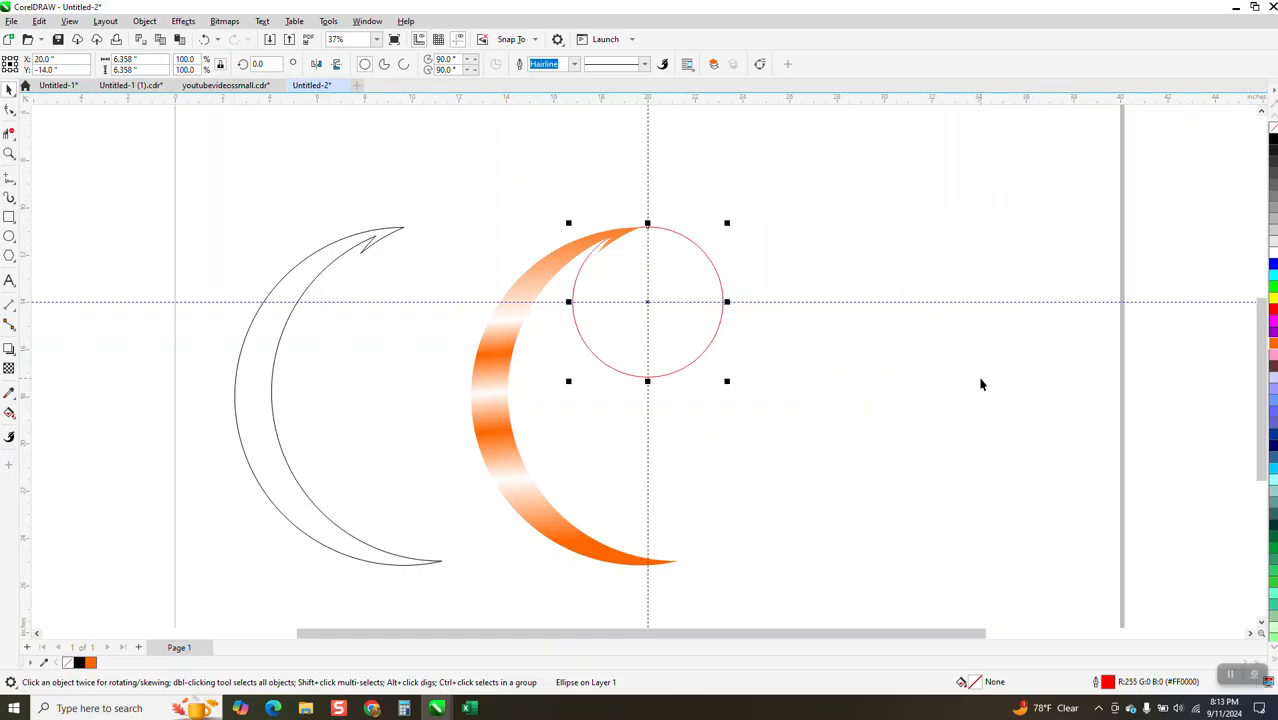
key("Delete")
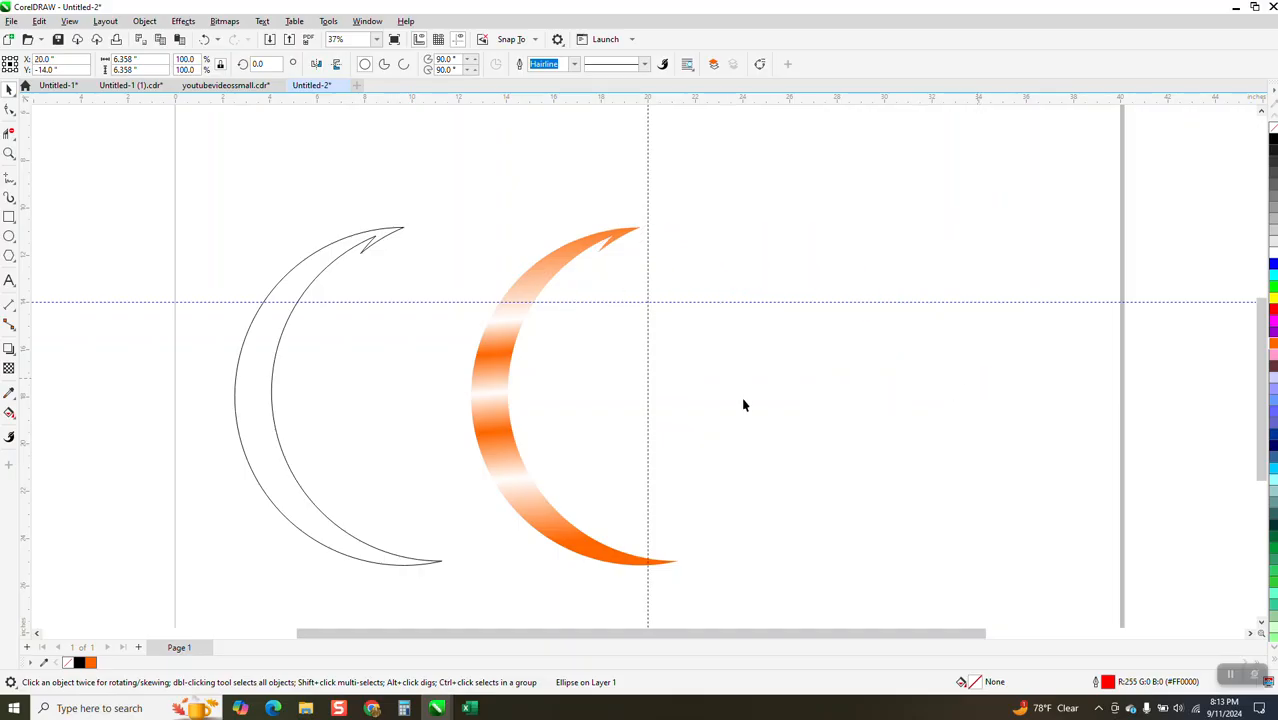
- Move the gradient crescent's rotation centre to the guideline intersection and create a copy rotated 22.5 degrees around it
left_click(552, 285)
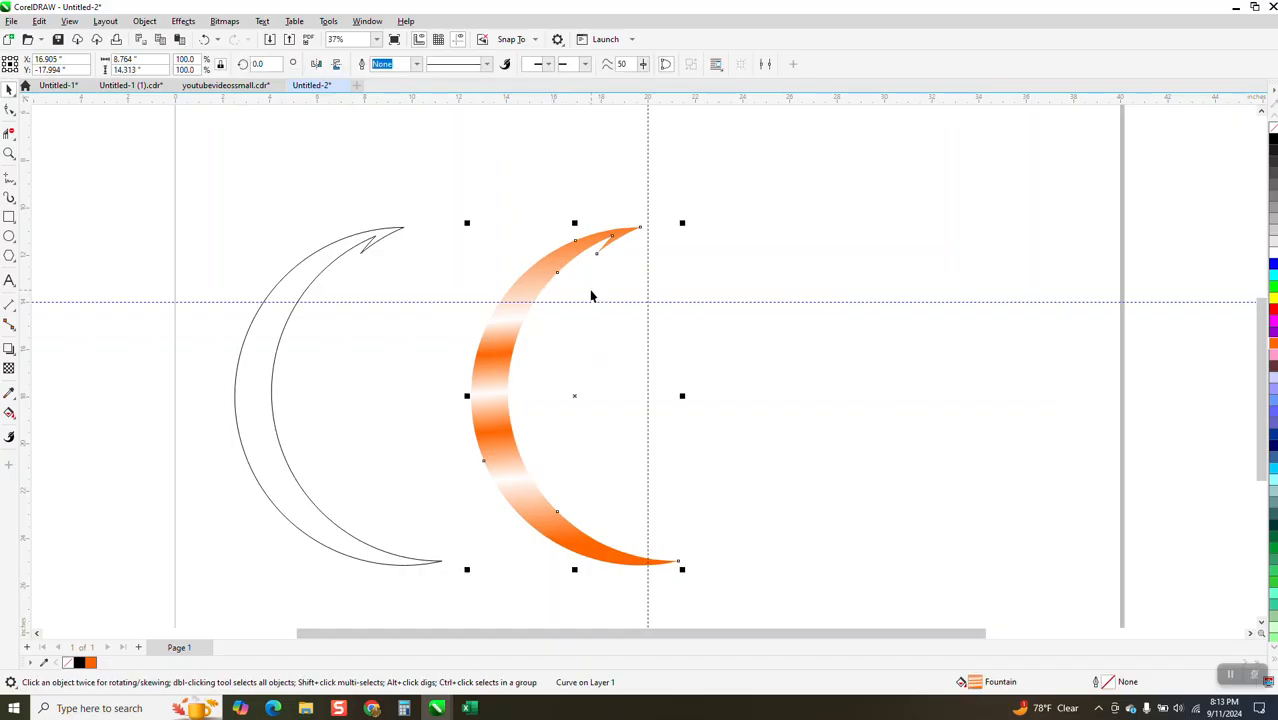
left_click(586, 250)
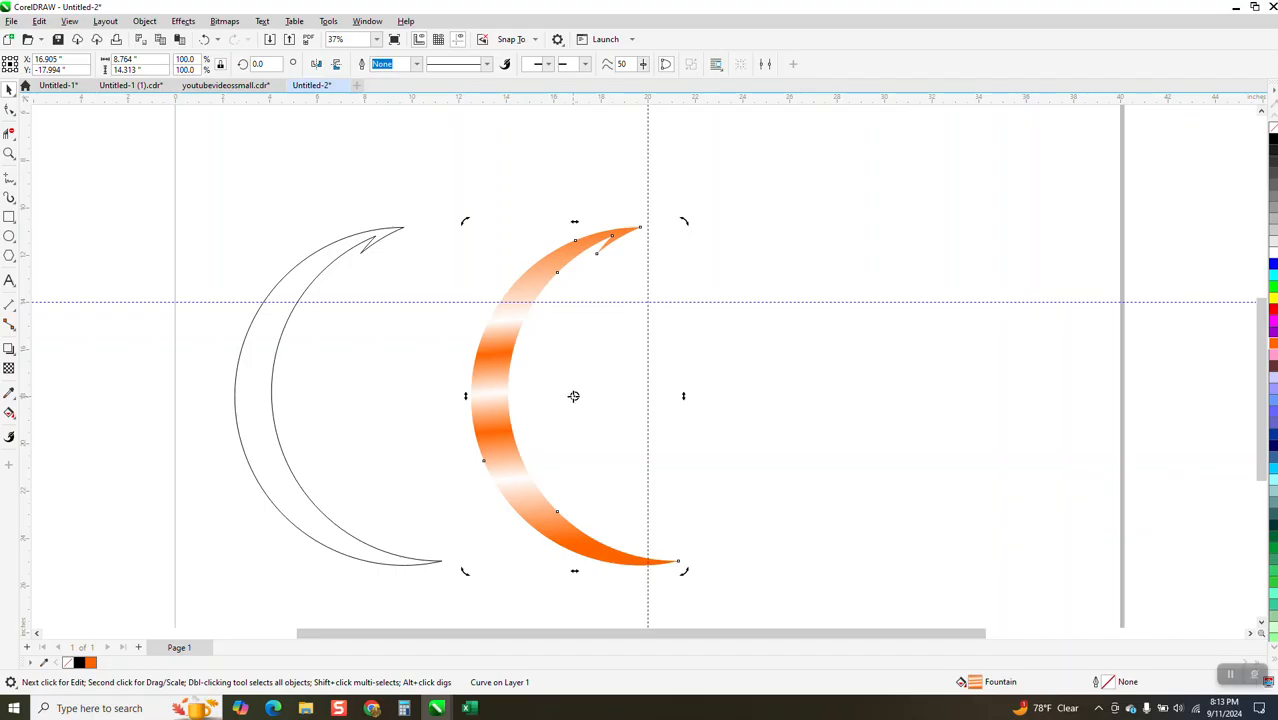
left_click(535, 287)
left_click(535, 286)
double_click(262, 64)
type("22.5")
key("Return")
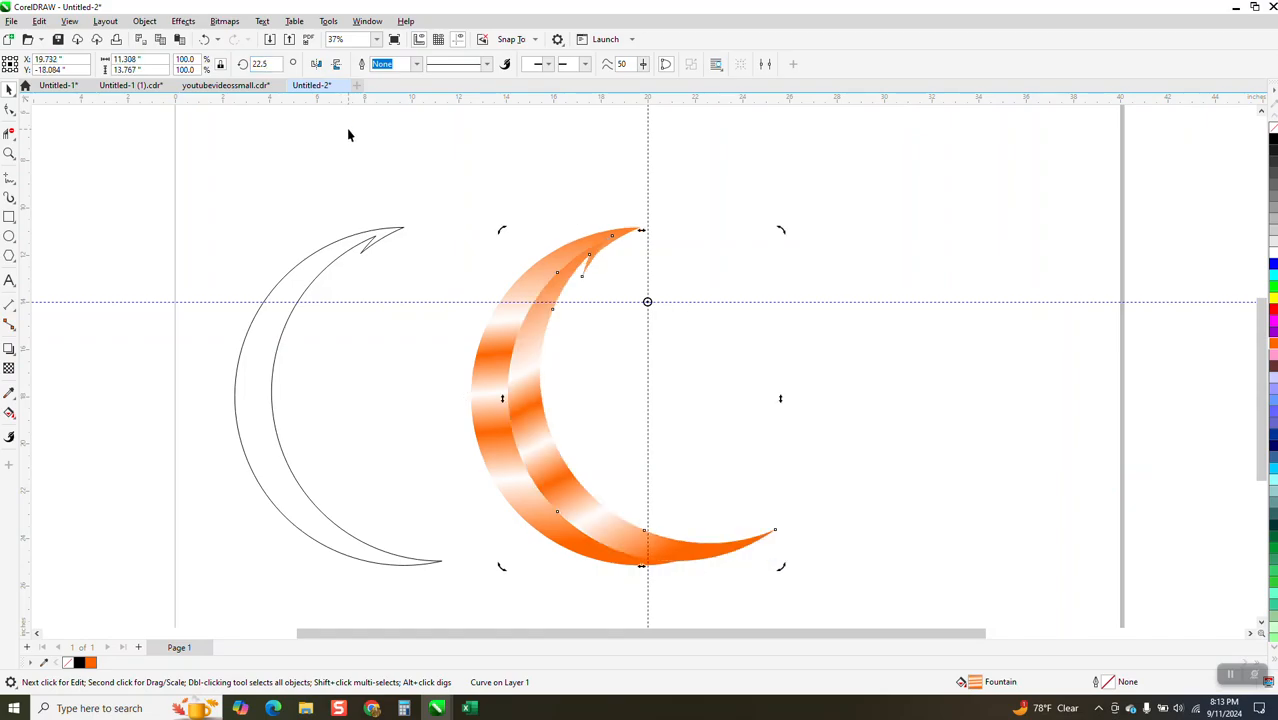
- Repeat the rotated duplicate of the crescent in 22.5-degree increments until the swirl ring closes around the guideline intersection
key("ctrl+d")
key("ctrl+d")
key("ctrl+d")
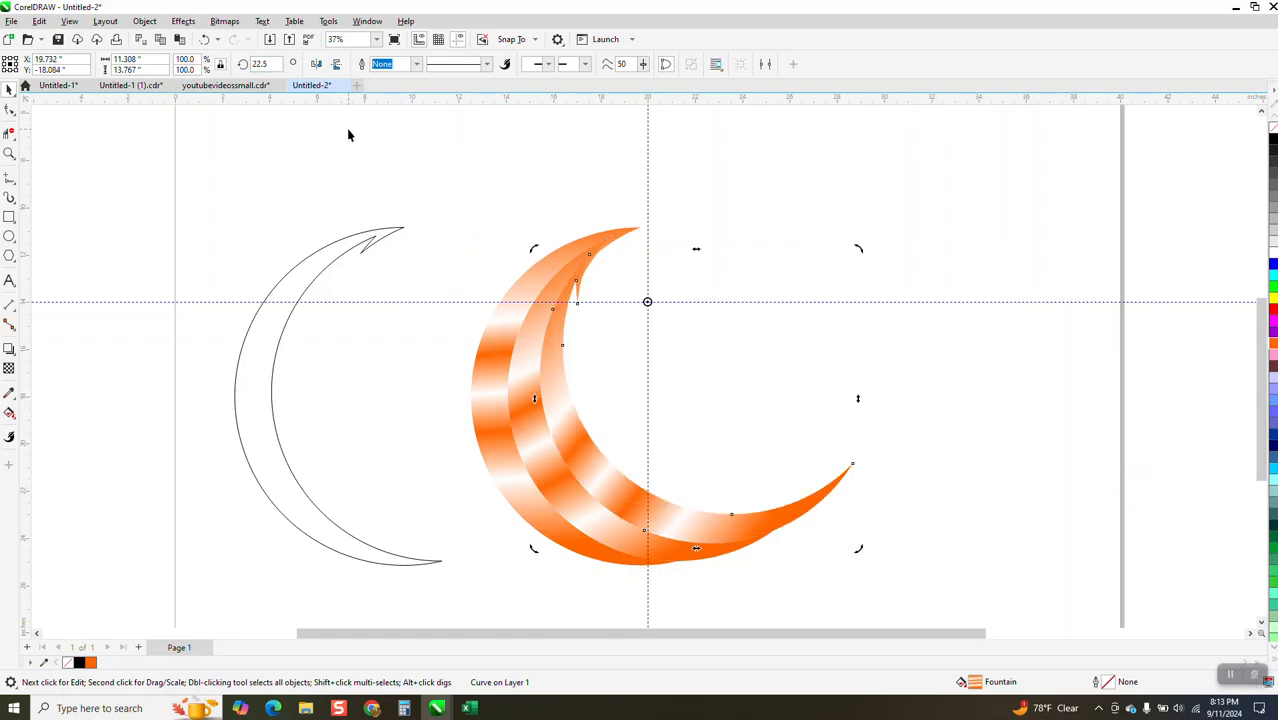
key("ctrl+d")
key("ctrl+d")
key("ctrl+d")
key("ctrl+d")
key("ctrl+d")
key("ctrl+d")
key("ctrl+d")
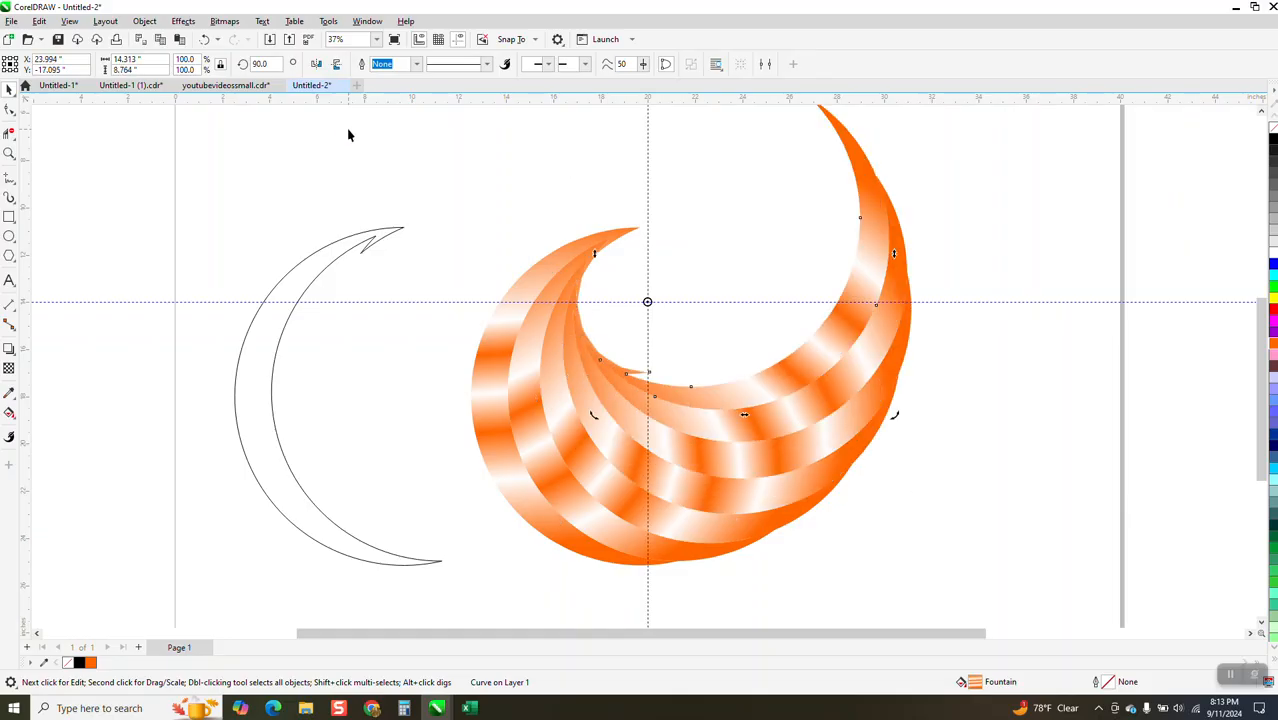
key("ctrl+d")
key("ctrl+d")
key("ctrl+d")
key("ctrl+d")
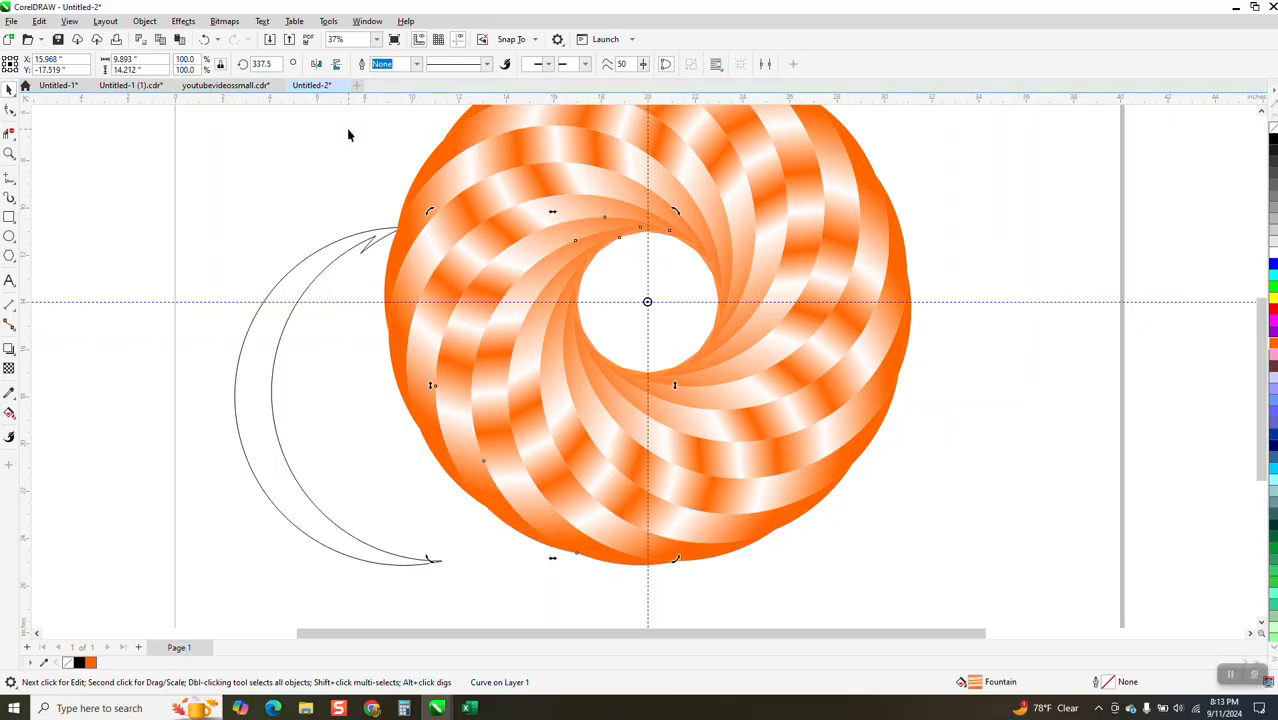
- Delete the unfilled crescent outline beside the swirl ring
left_click(1160, 470)
left_click(282, 345)
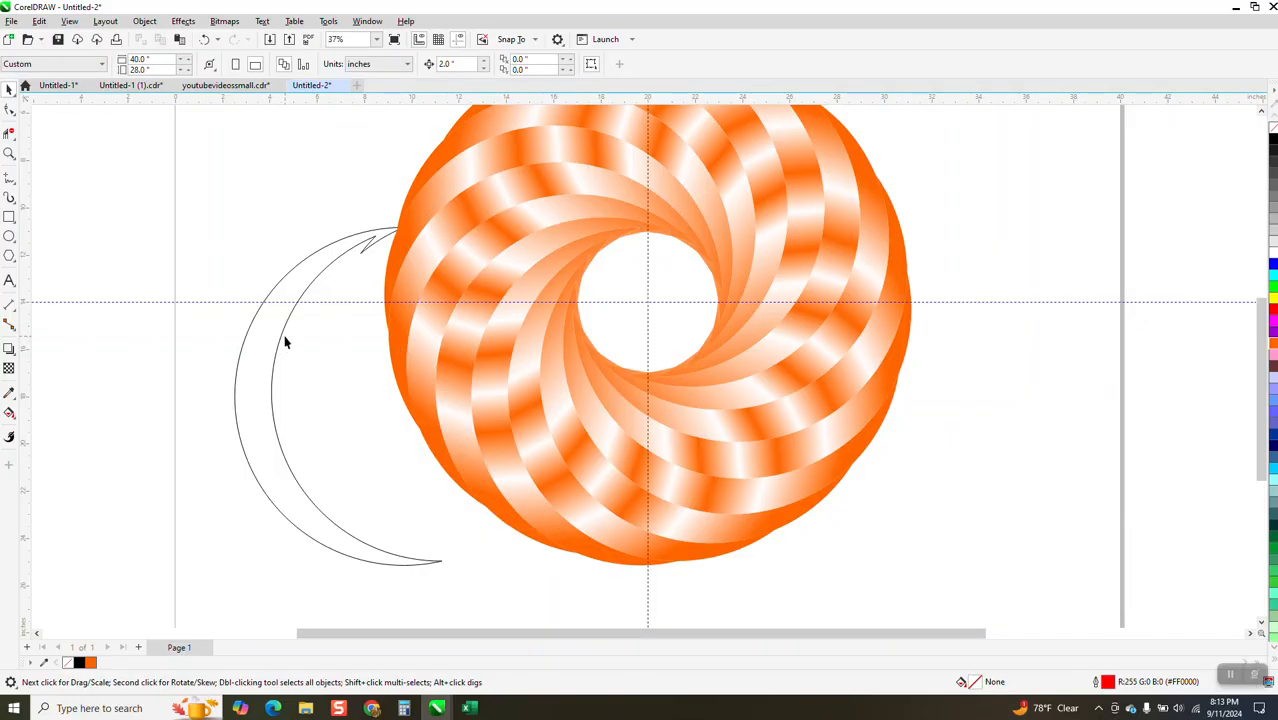
left_click(286, 322)
key("Delete")
scroll(342, 342, "down", 1)
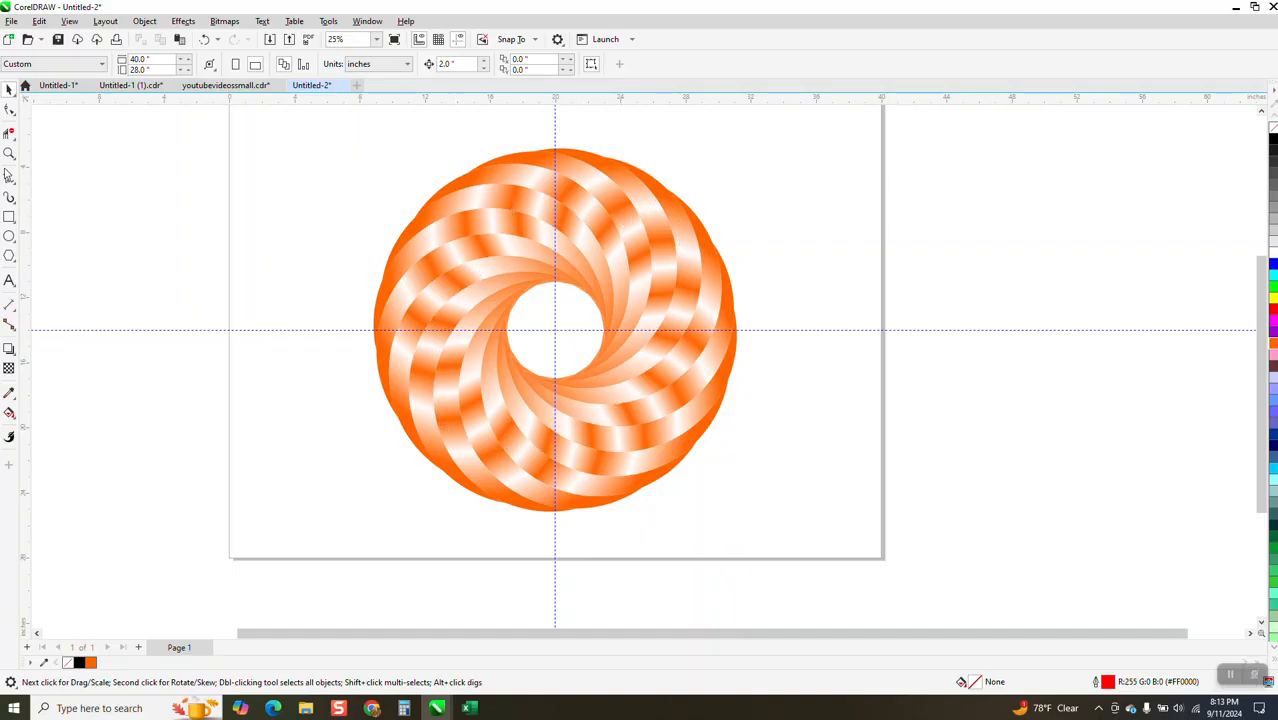
left_click(9, 153)
left_click_drag(347, 145, 838, 522)
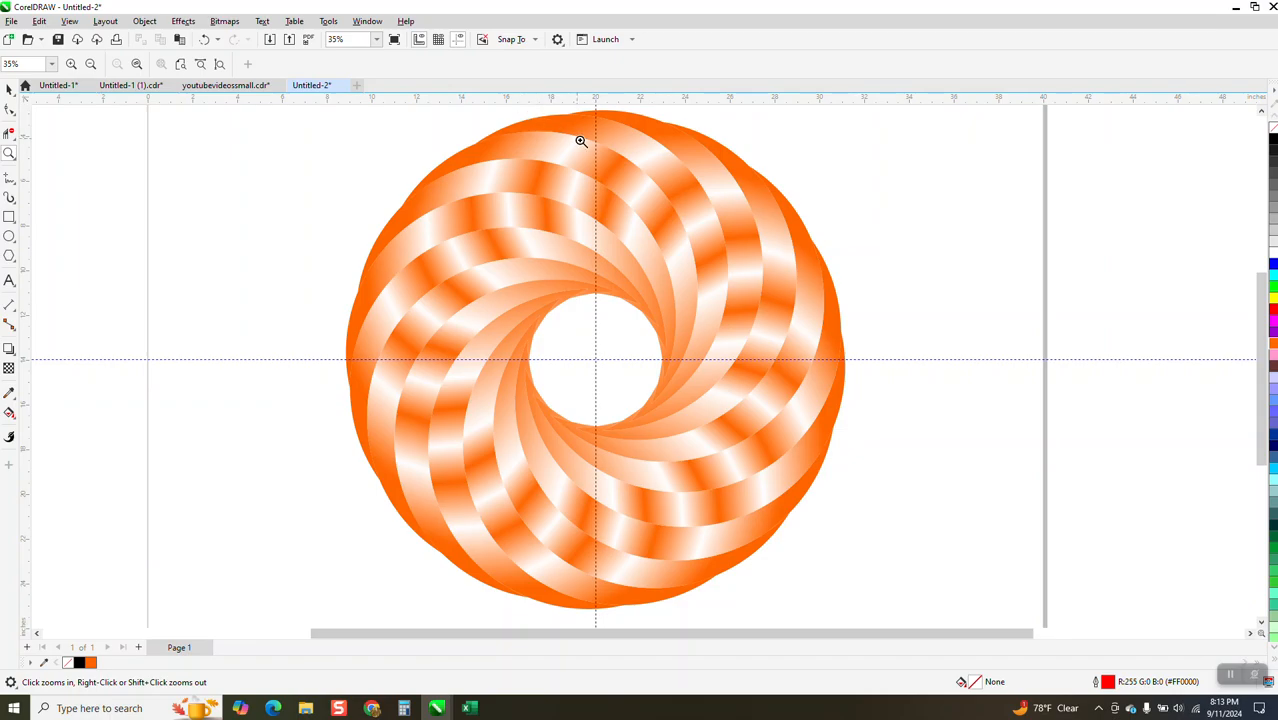
- Undo the outline deletion and all the rotated copies, back to the single gradient-filled crescent beside the unfilled one
left_click(206, 39)
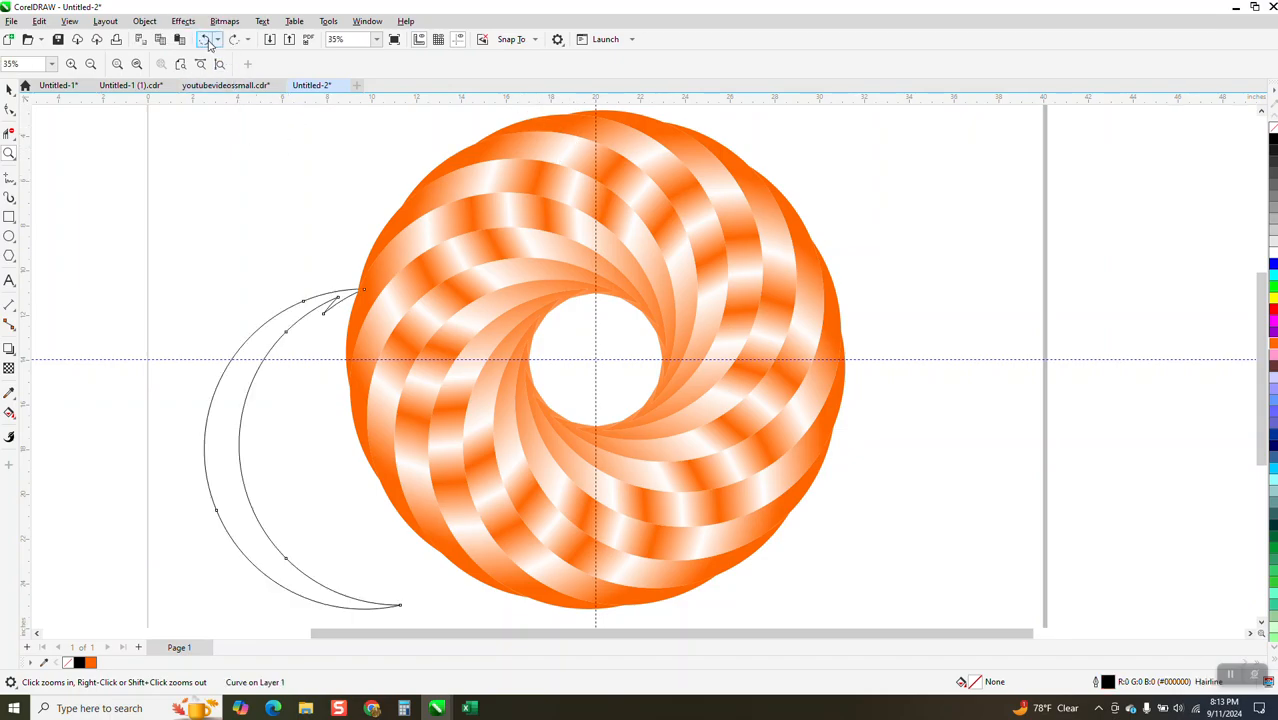
left_click(206, 39)
left_click(206, 39)
left_click(206, 39)
left_click(206, 39)
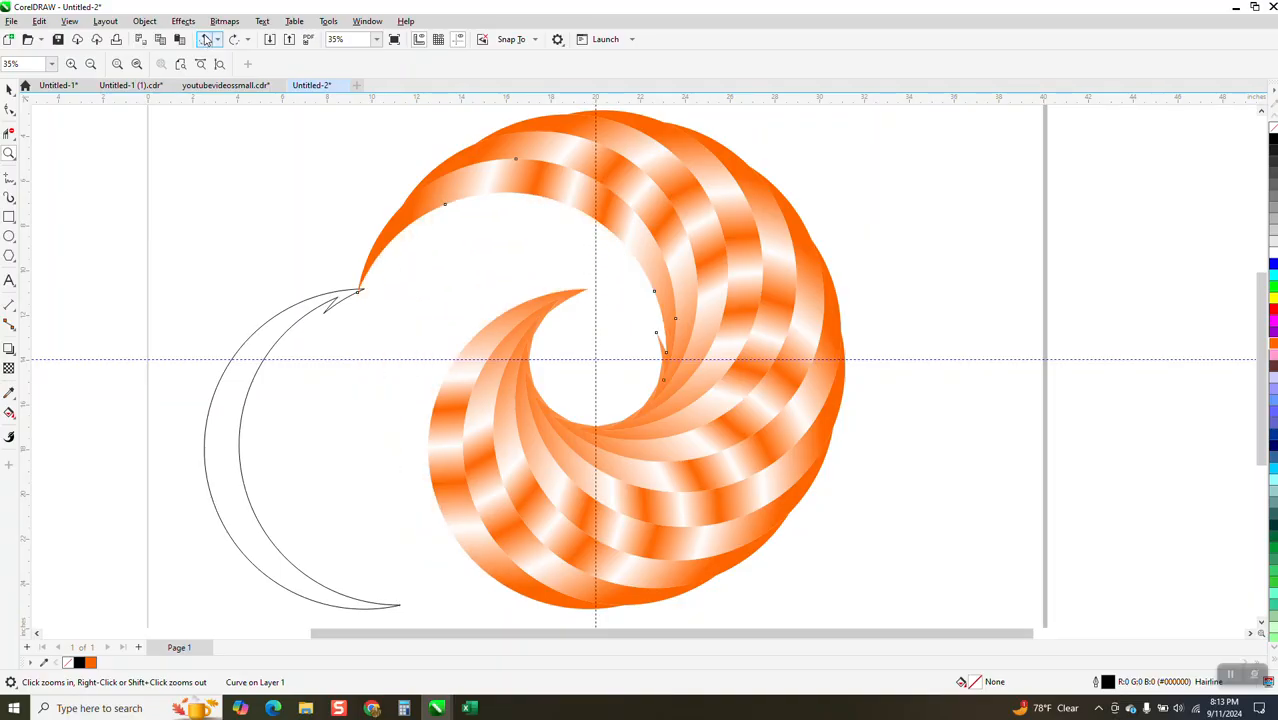
left_click(206, 39)
left_click(206, 39)
left_click(206, 39)
left_click(206, 39)
left_click(206, 39)
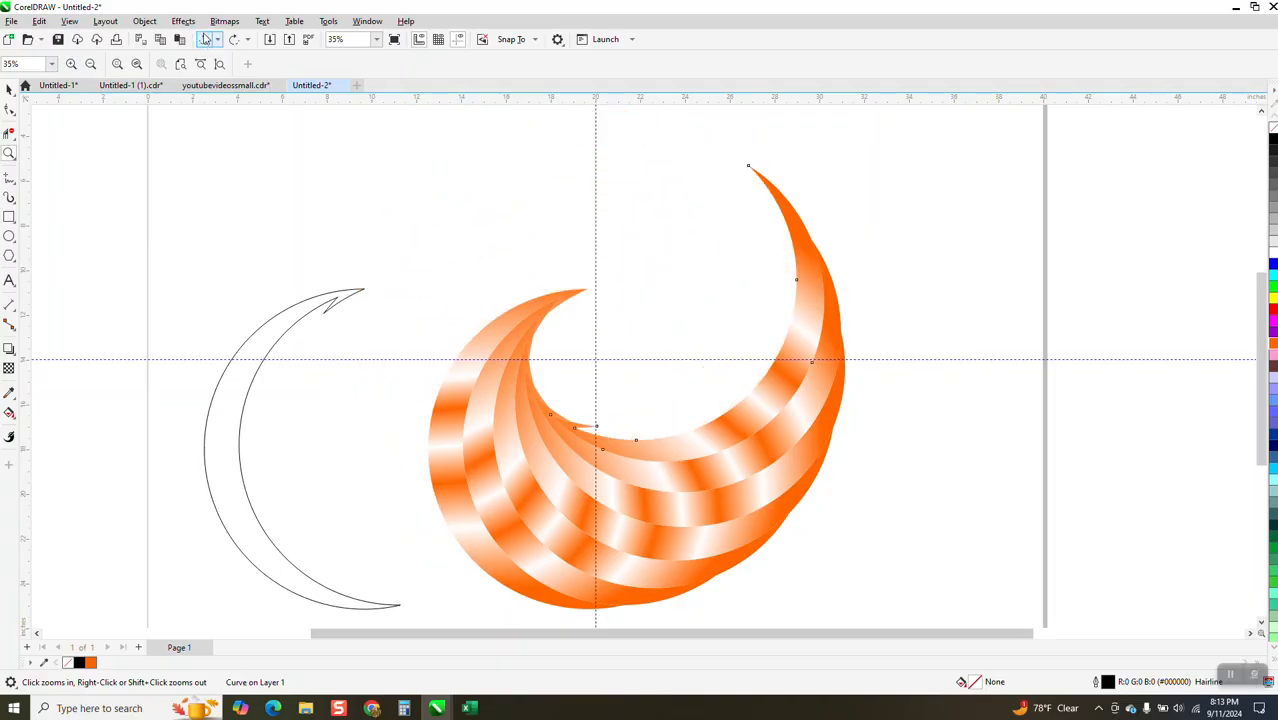
left_click(206, 39)
left_click(206, 39)
left_click(206, 39)
left_click(206, 39)
left_click(206, 39)
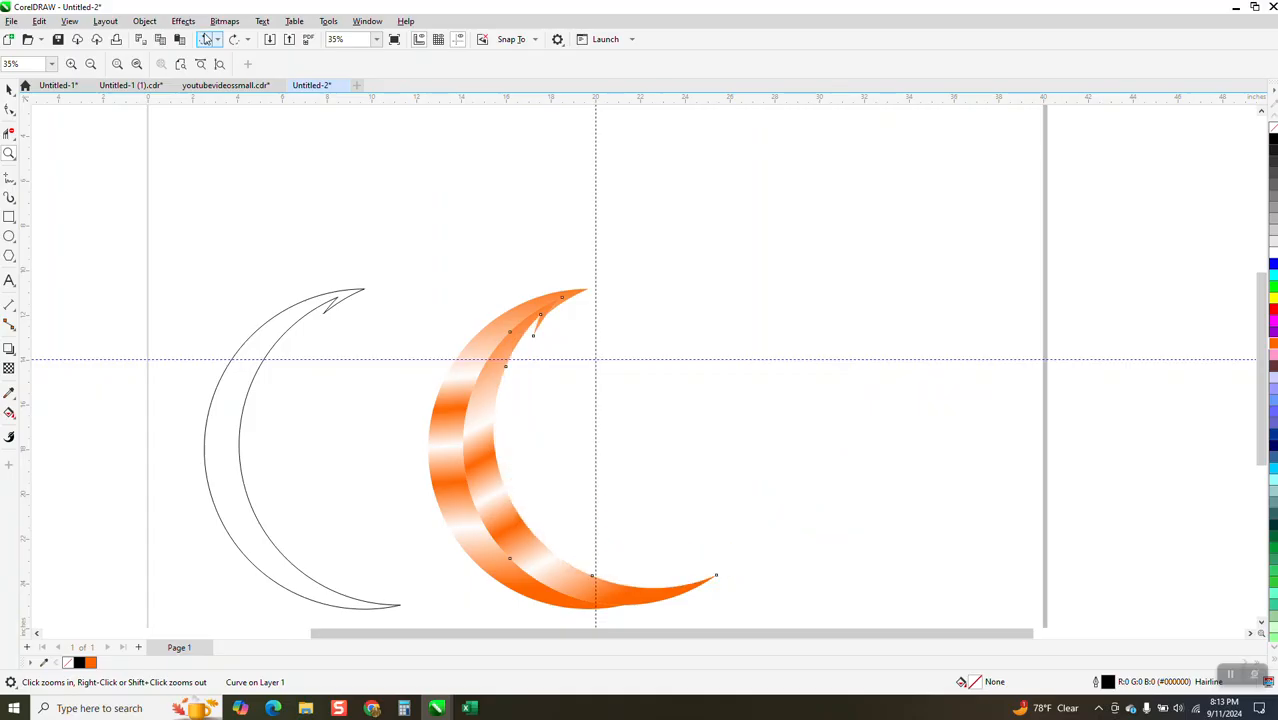
left_click(206, 39)
left_click(206, 39)
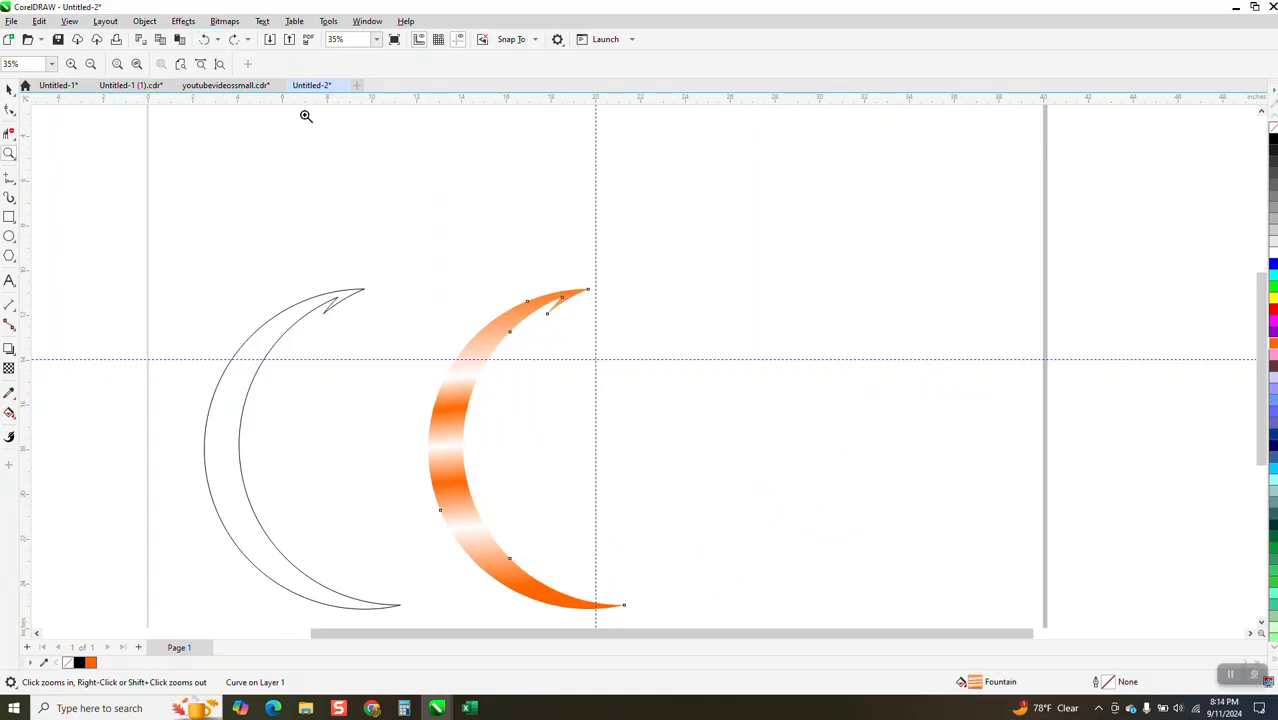
left_click(9, 90)
left_click(504, 331)
left_click_drag(504, 331, 668, 330)
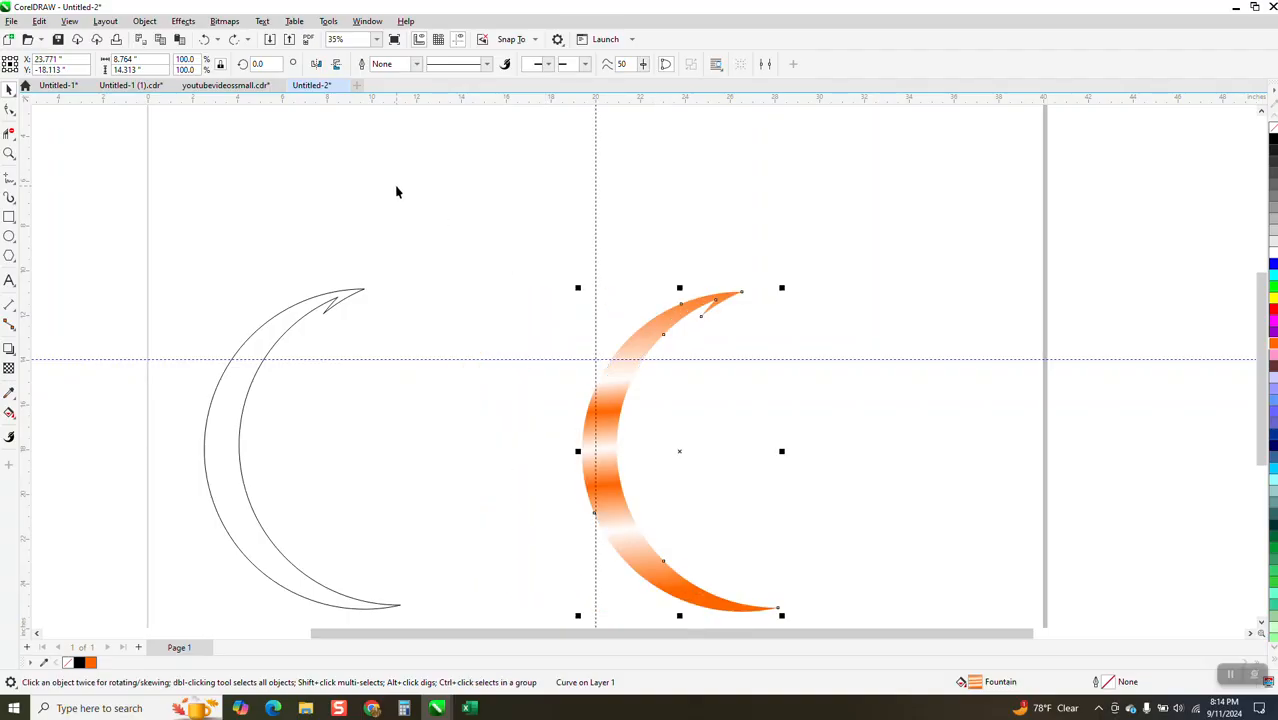
left_click(206, 40)
- Move the gradient-filled crescent's rotation centre to the guideline intersection
left_click(524, 449)
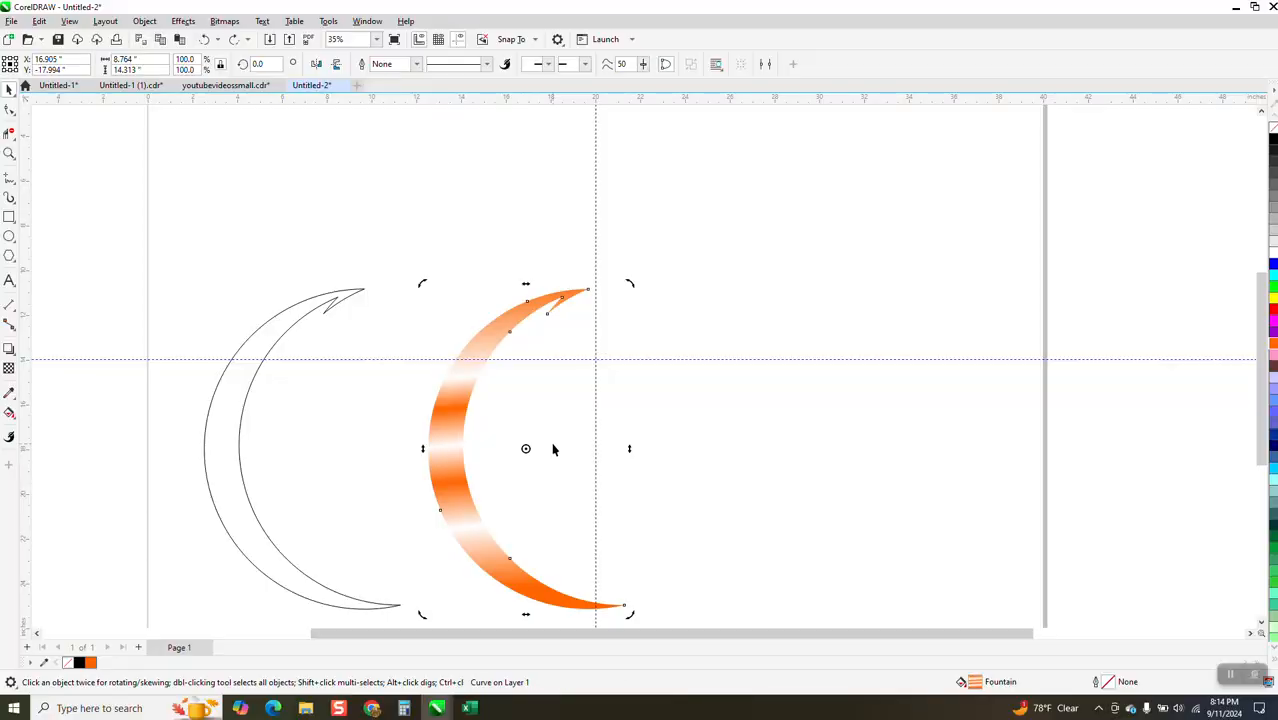
left_click_drag(545, 434, 596, 363)
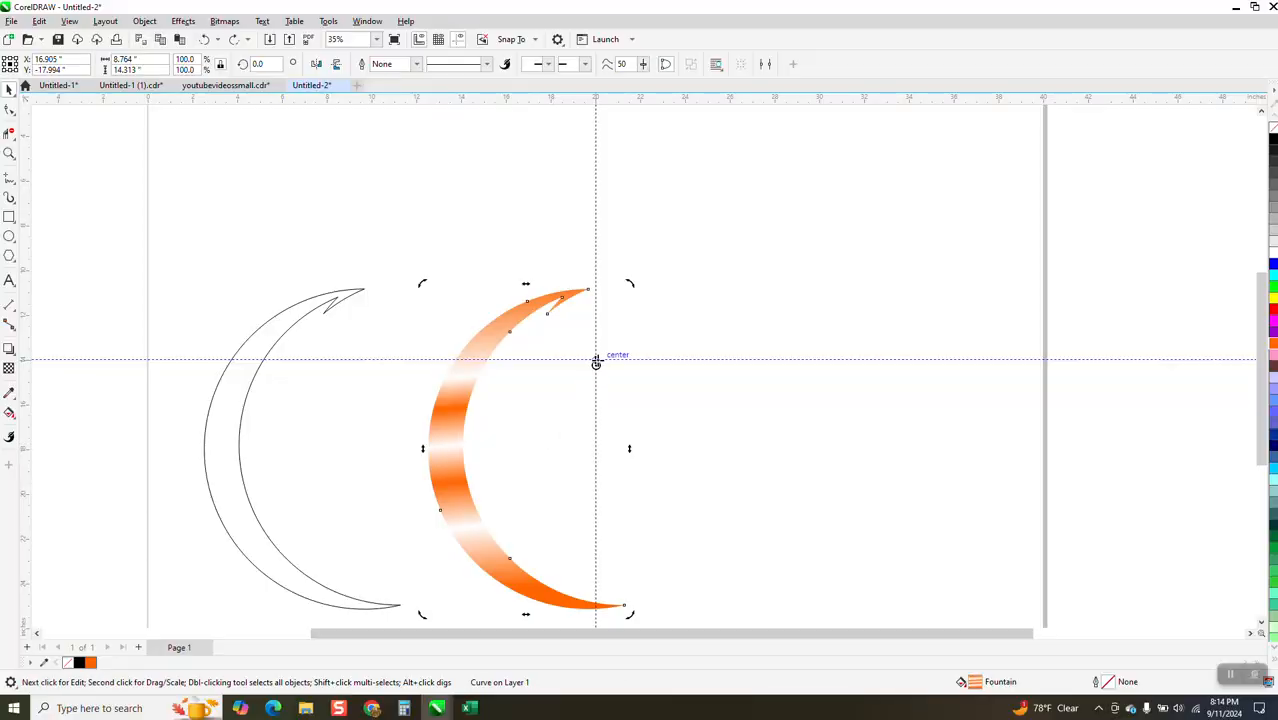
left_click(494, 344)
left_click(493, 343)
left_click(493, 343)
- Open the Rotate transformation settings for the gradient crescent and set the angle to 22.5 degrees
left_click(367, 21)
mouse_move(382, 199)
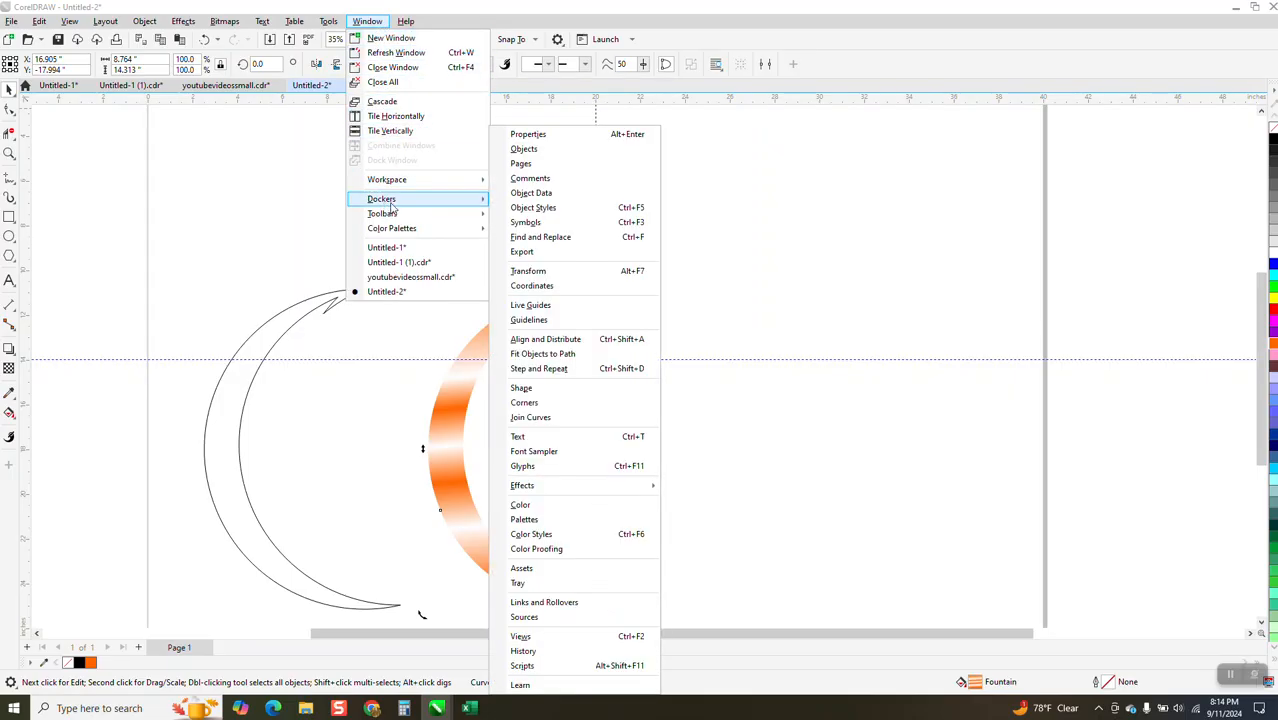
left_click(553, 271)
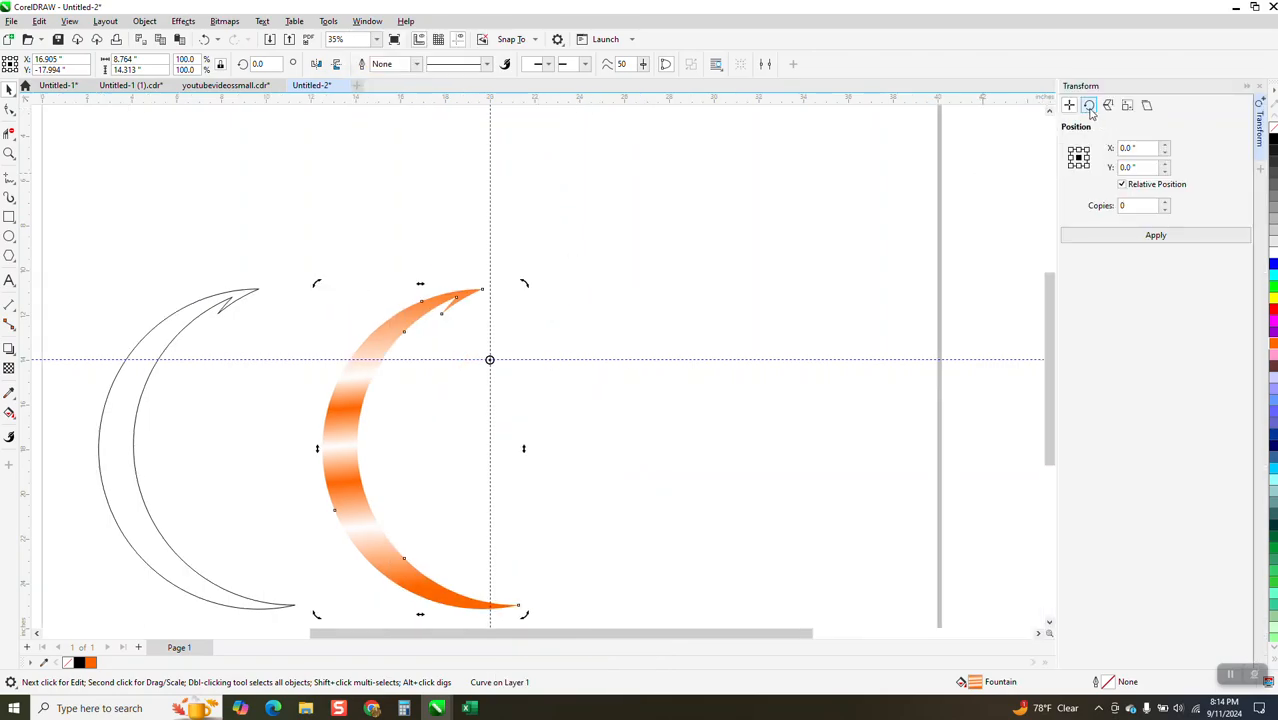
left_click(1090, 108)
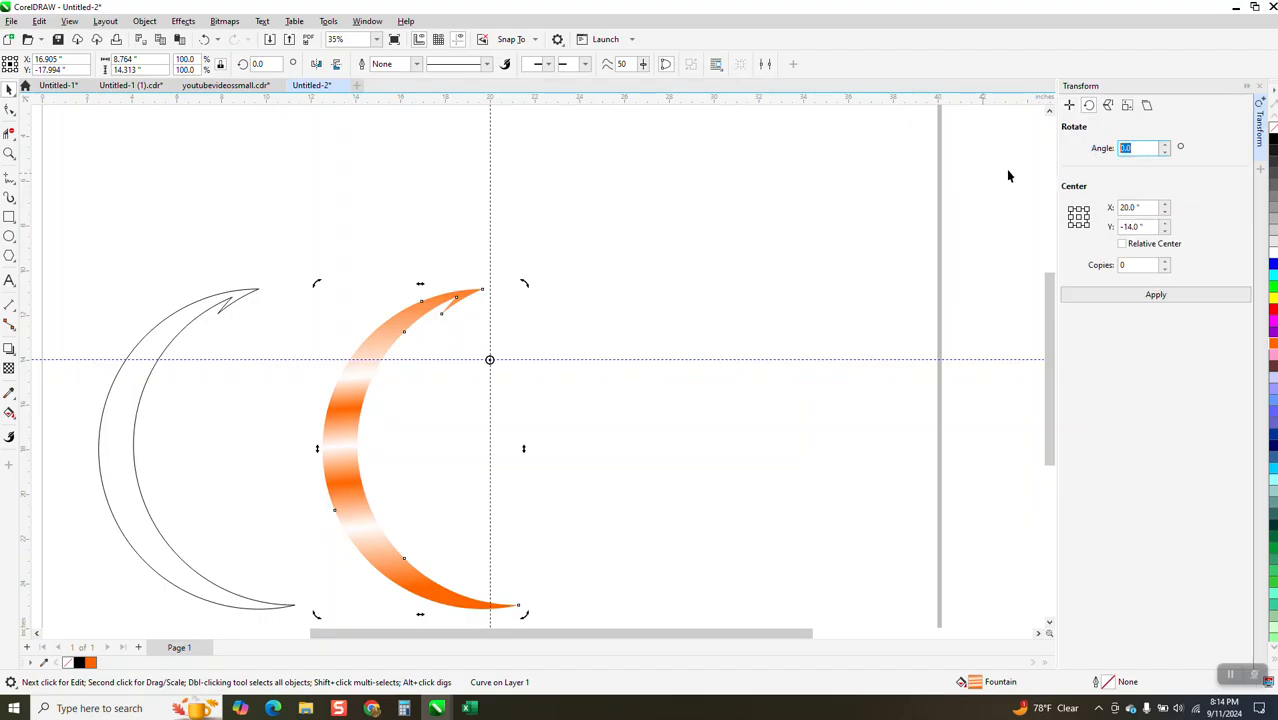
type("22.5")
- Try the rotation with 7 copies of the gradient crescent, and undo it
left_click(1152, 265)
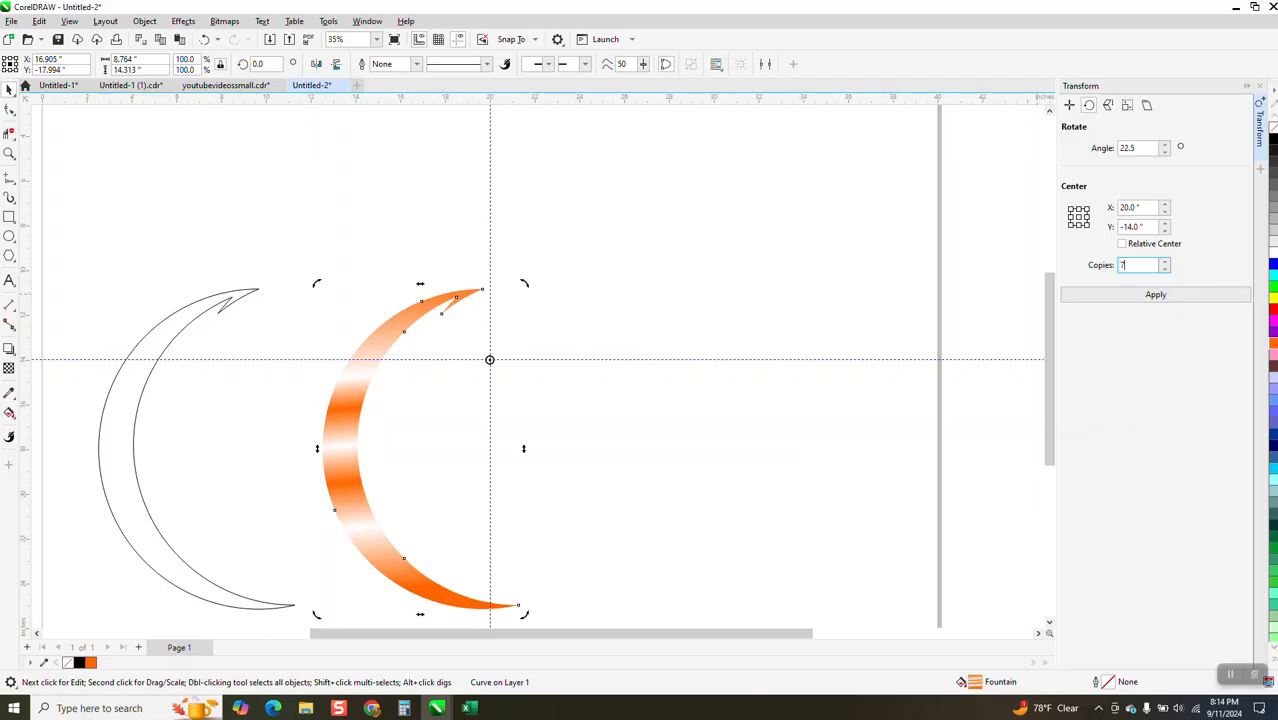
left_click(1163, 295)
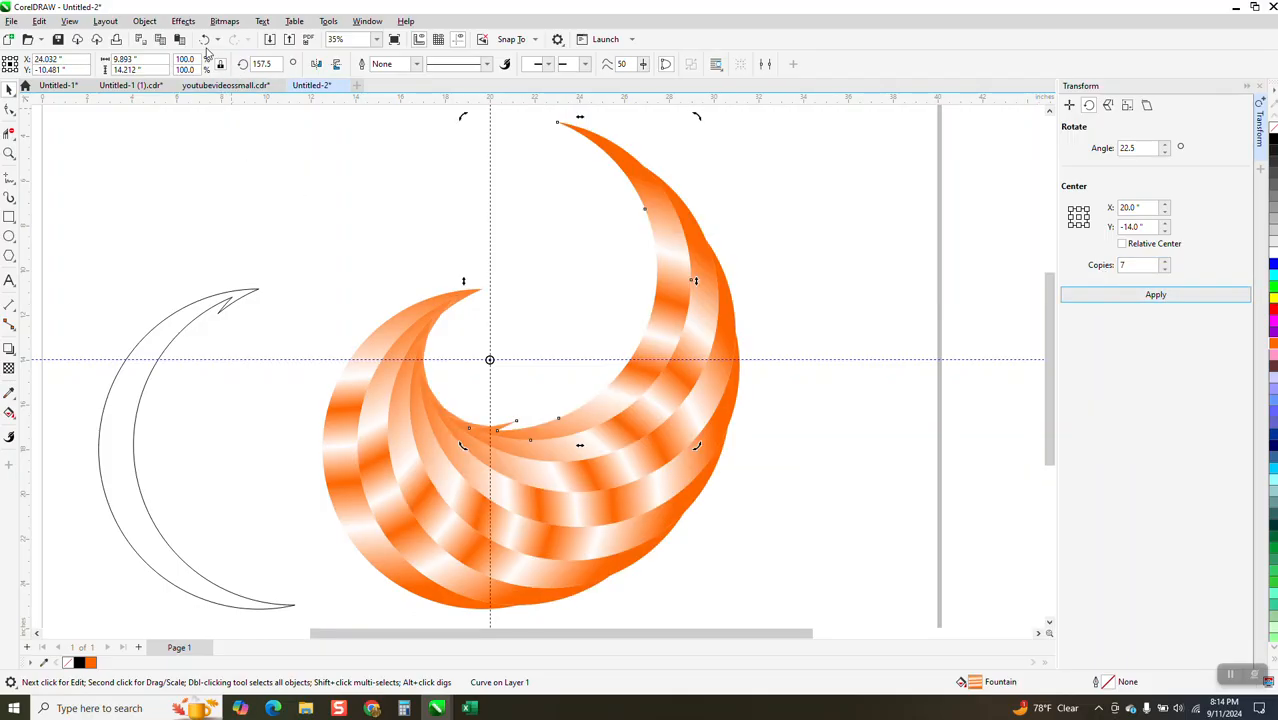
key("ctrl+z")
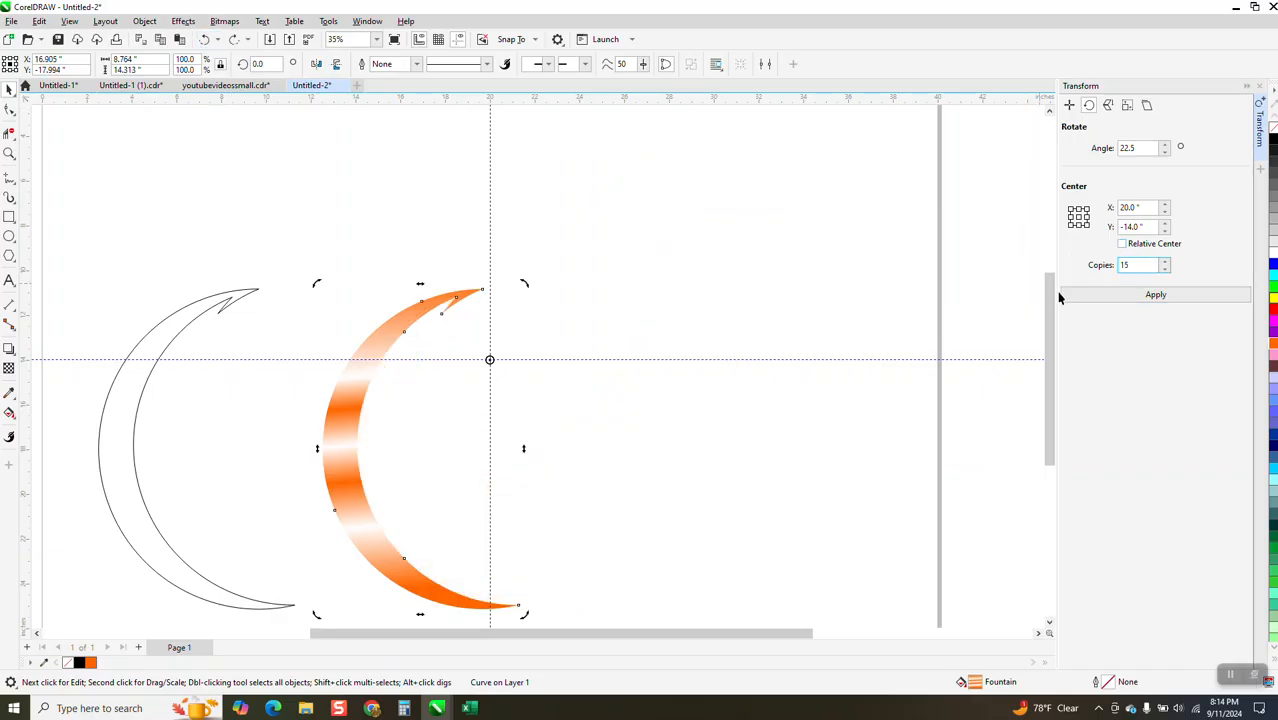
- Rotate 15 copies of the gradient crescent around the guideline intersection, and delete the unfilled crescent outline
left_click(1156, 295)
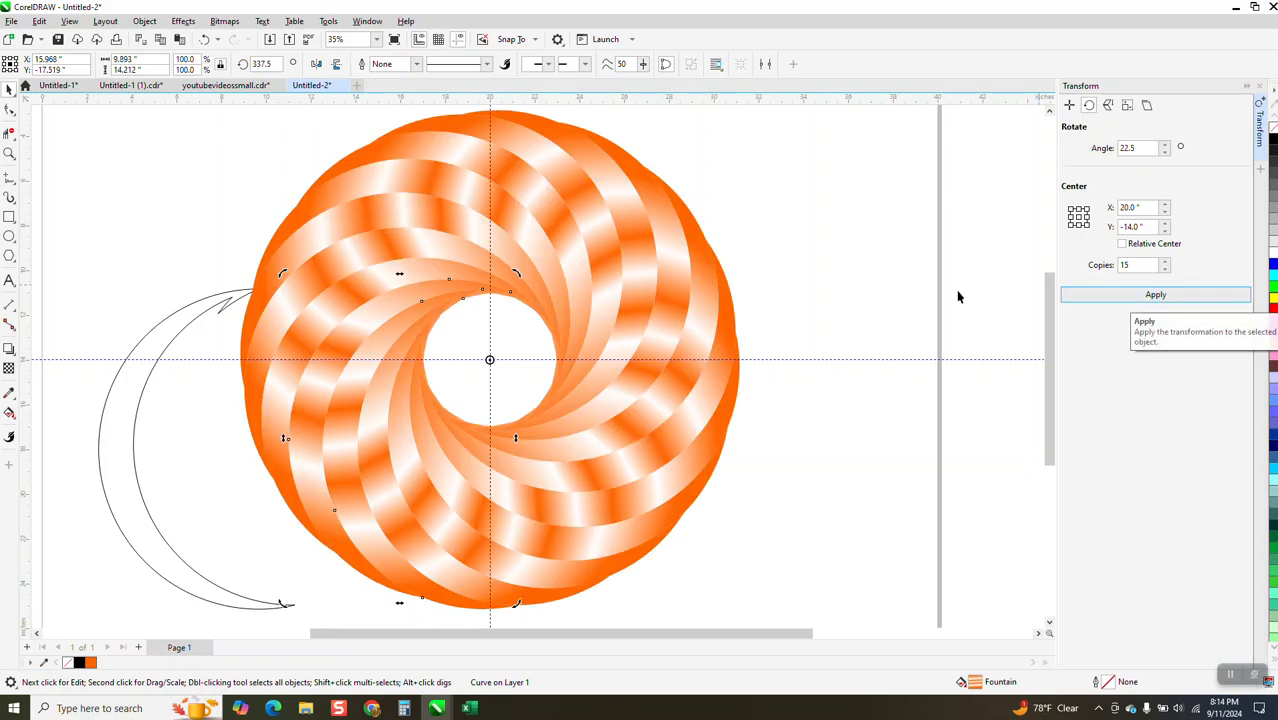
left_click(202, 306)
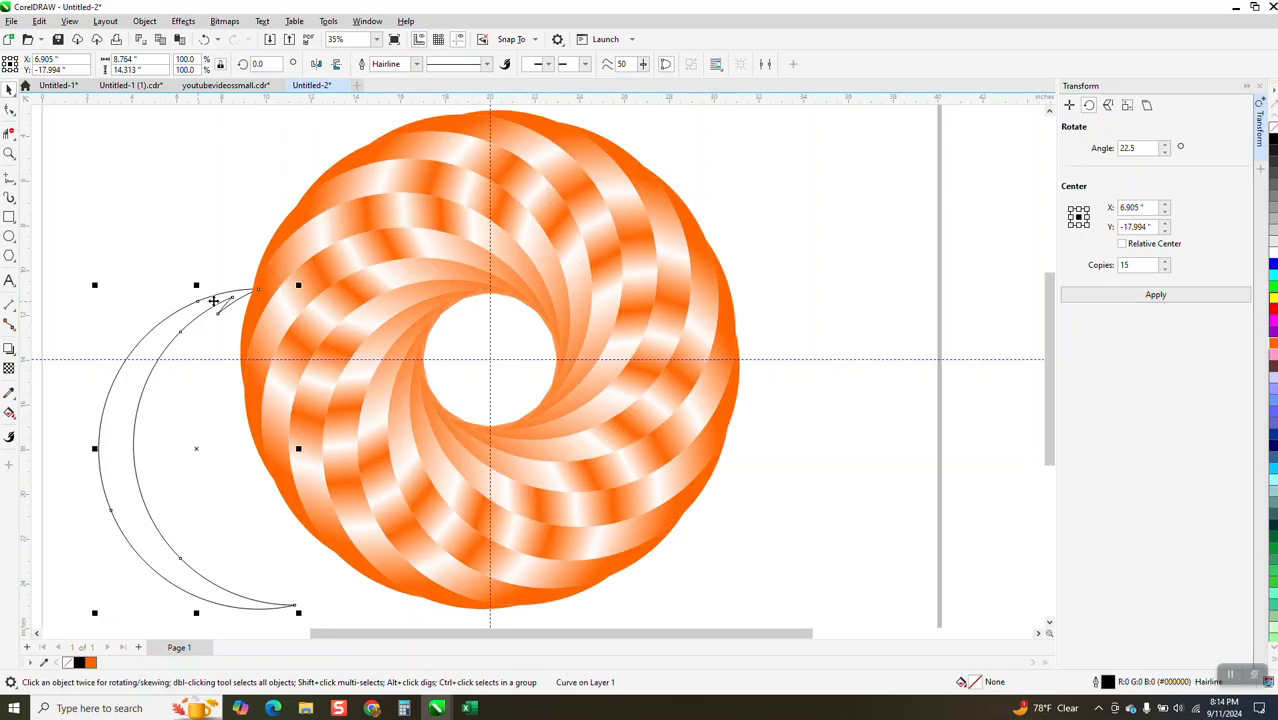
key("Delete")
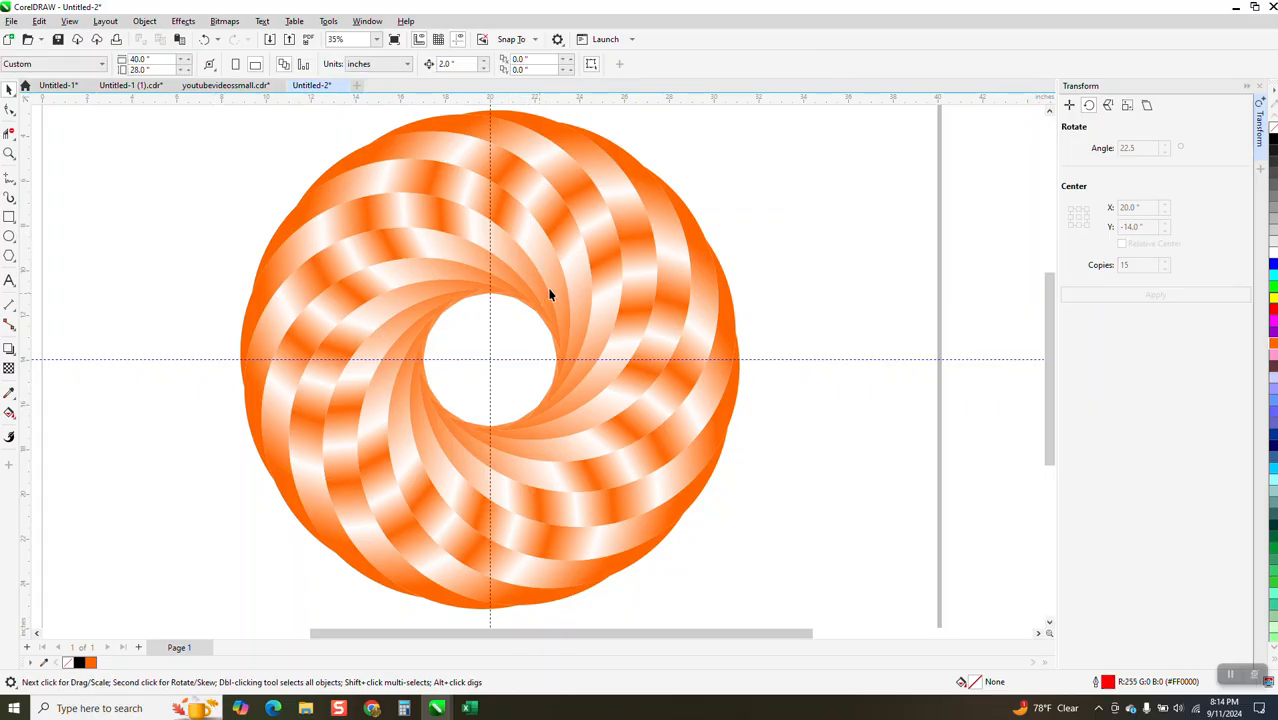
- Hide the guidelines crossing the finished swirl ring
scroll(601, 307, "down", 1)
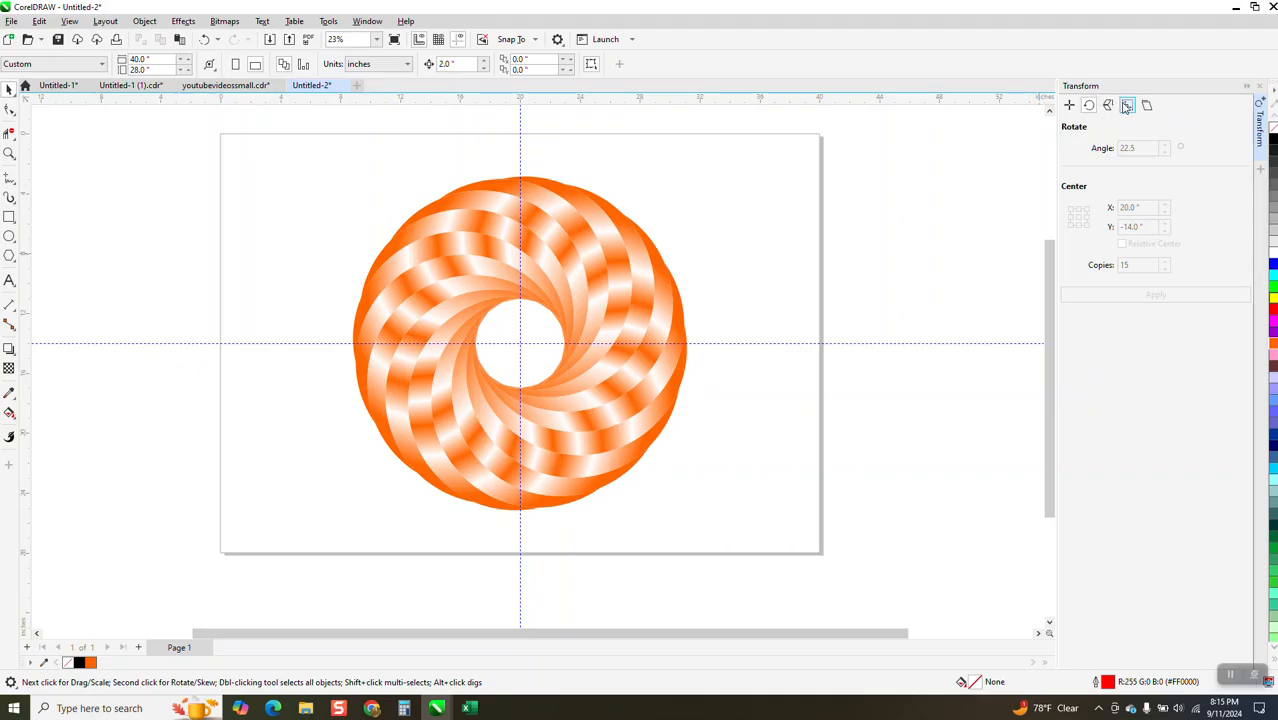
left_click(459, 39)
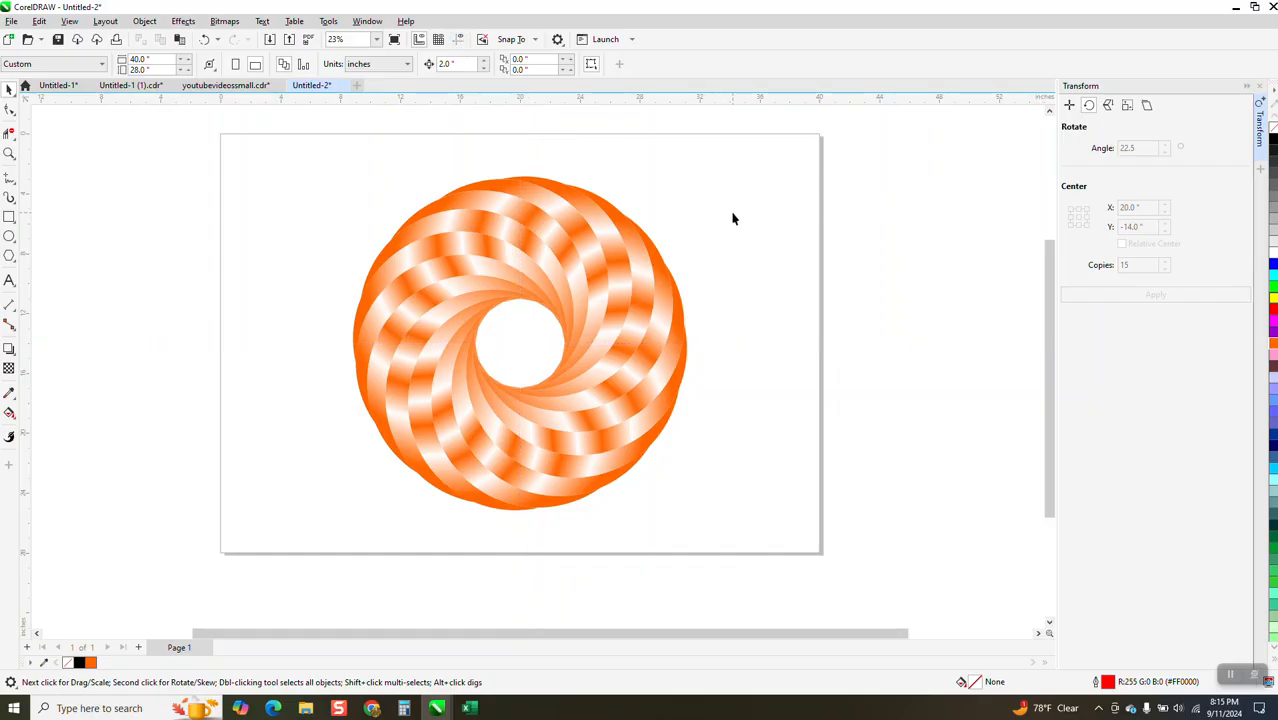